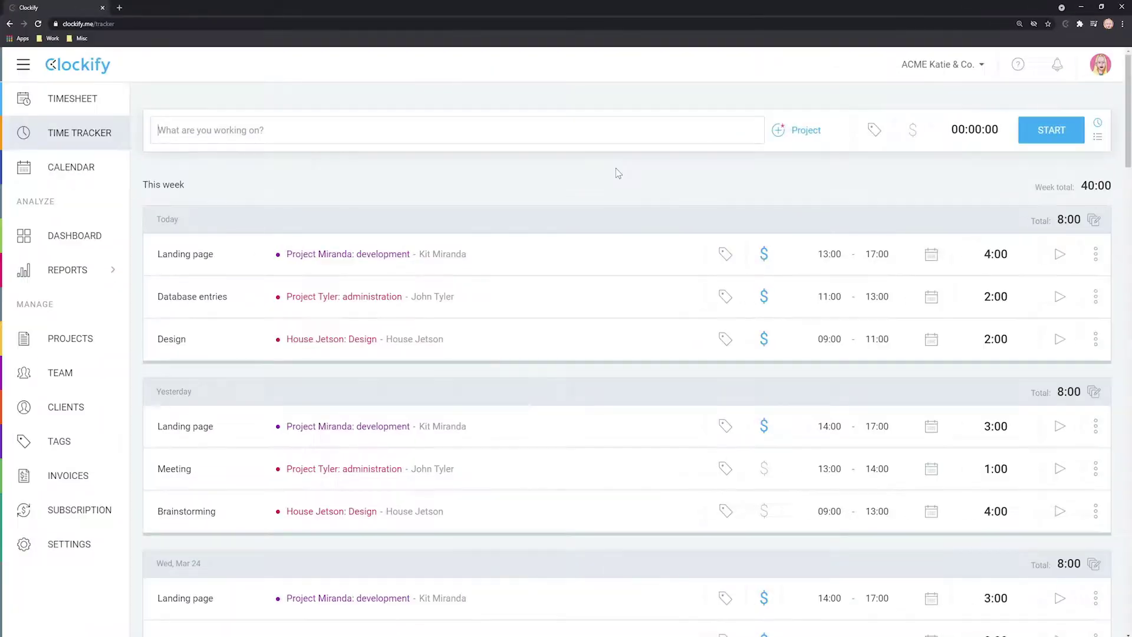
Step: Create Project Miranda 2 for Project Miranda's client and add a one-hour Task A entry
{"action": "left_click", "coordinate": [74, 338]}
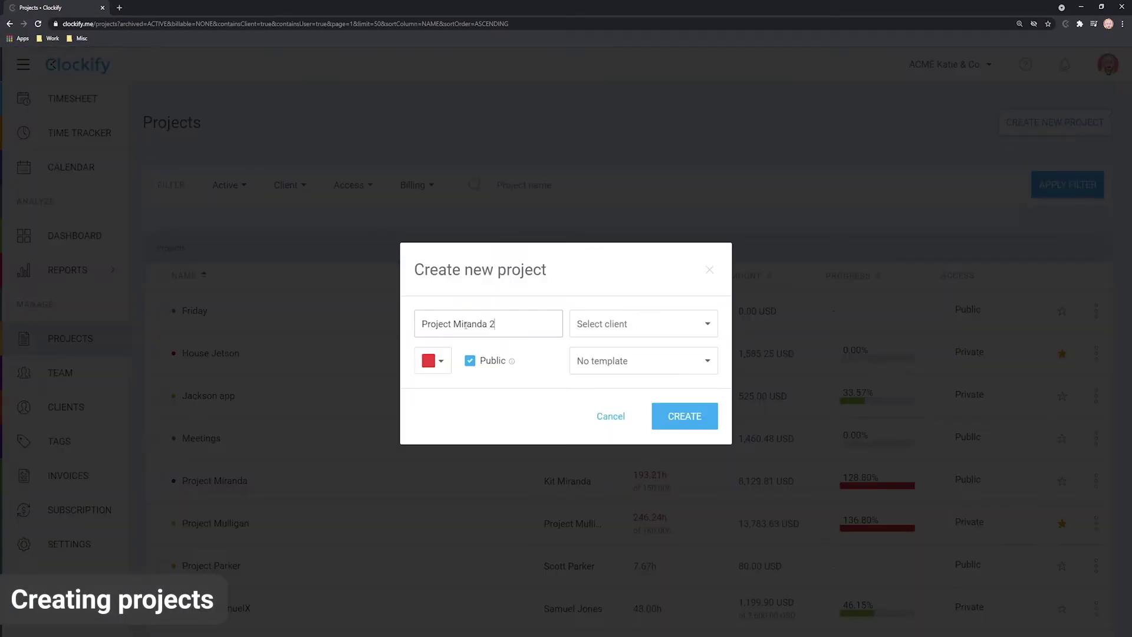
{"action": "left_click", "coordinate": [661, 331]}
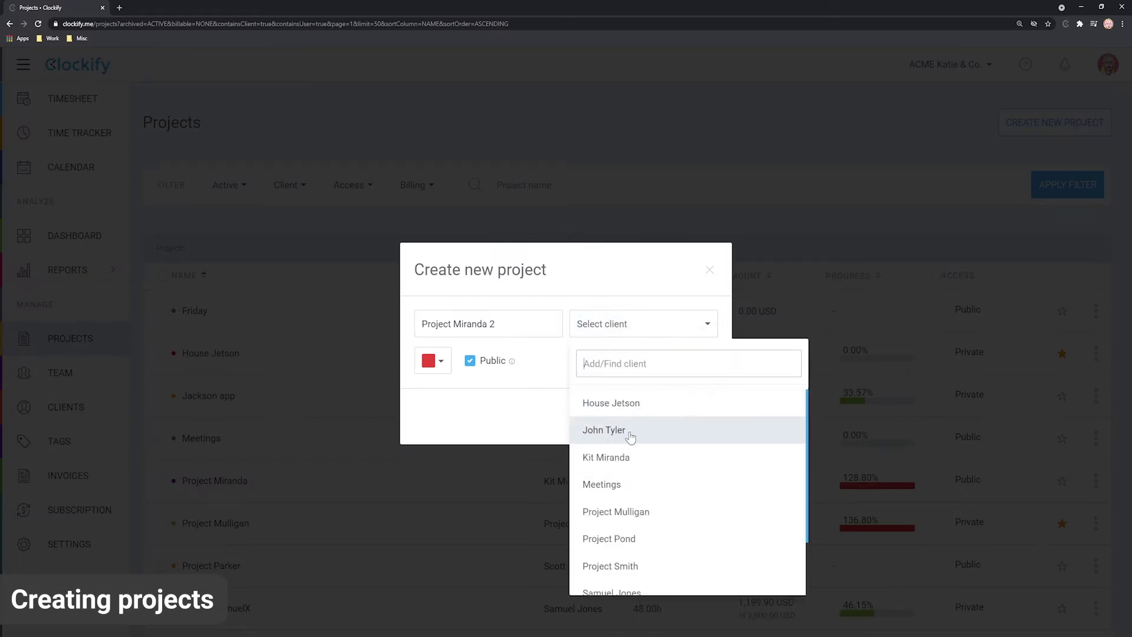
{"action": "left_click", "coordinate": [628, 463]}
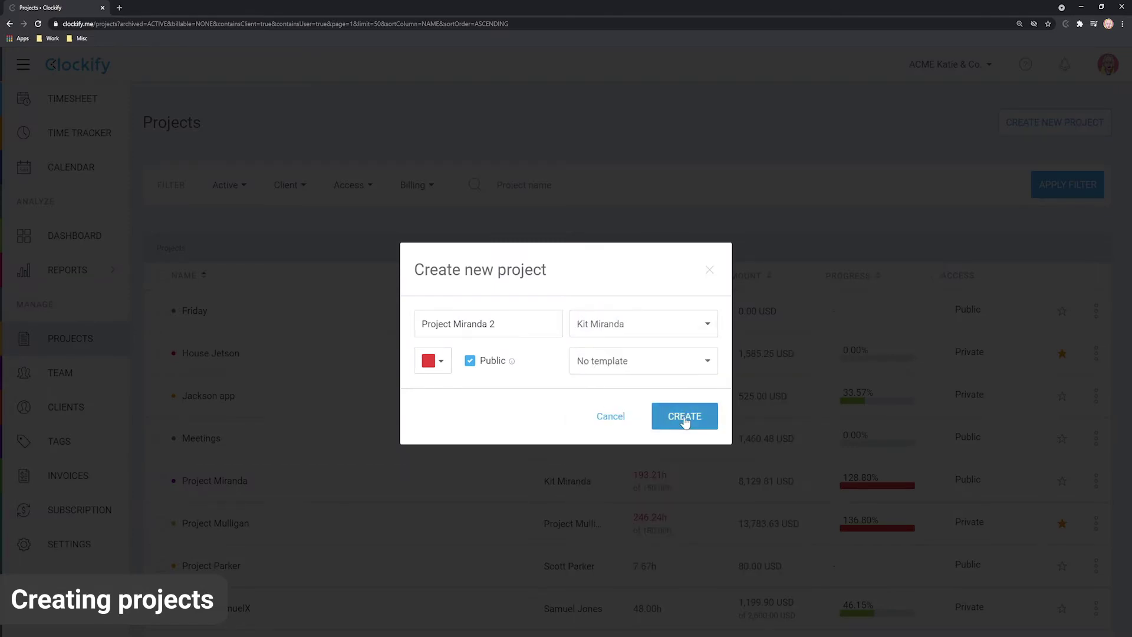
{"action": "left_click", "coordinate": [685, 420]}
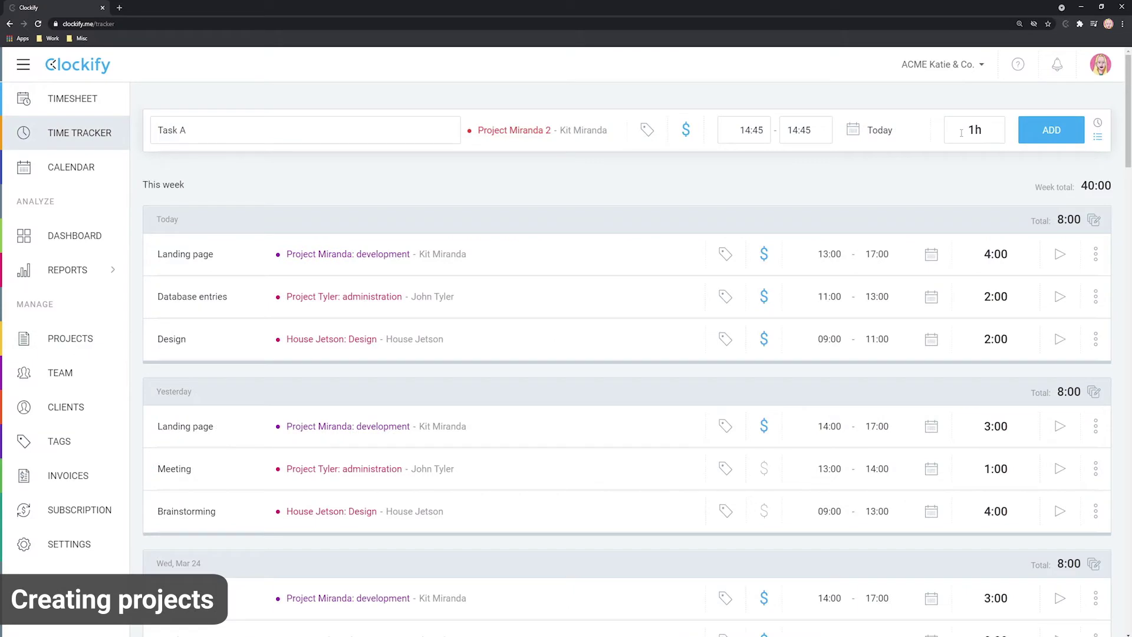
{"action": "left_click", "coordinate": [1051, 130]}
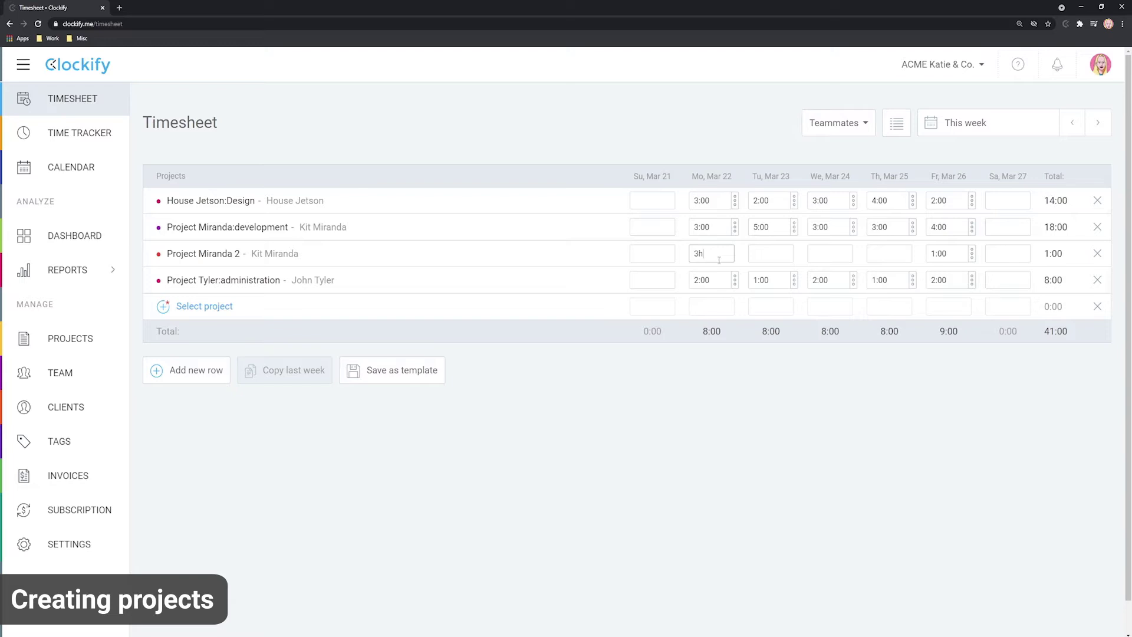
Step: Record 3:00 on Mon Mar 22 and filter the summary report to Project Miranda 2
{"action": "left_click", "coordinate": [736, 379]}
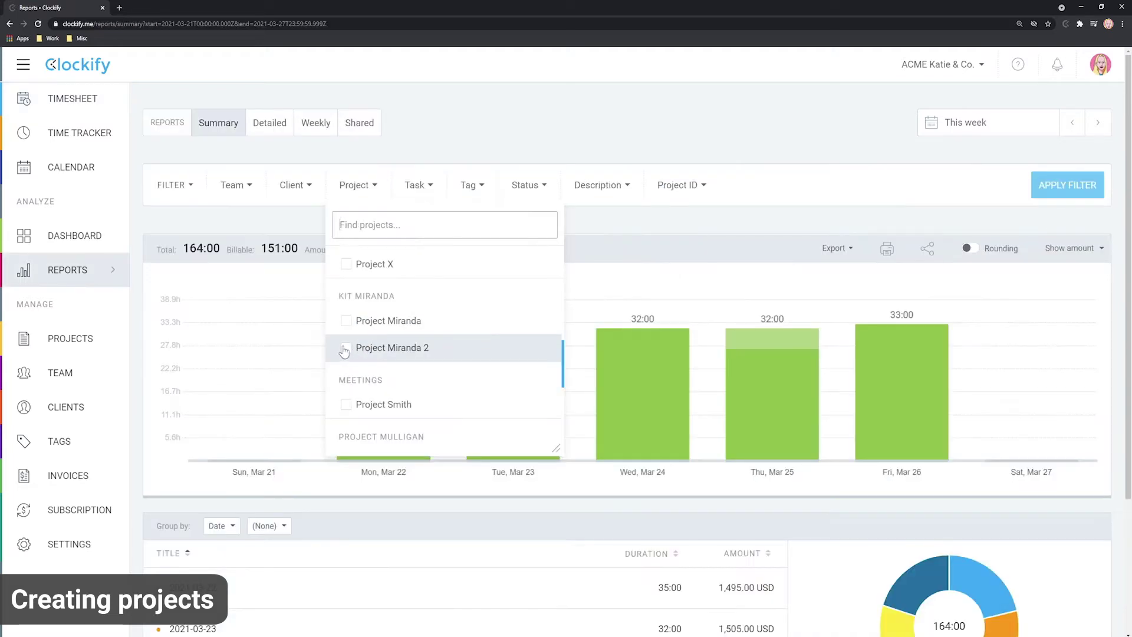
{"action": "left_click", "coordinate": [341, 346]}
{"action": "left_click", "coordinate": [688, 308]}
{"action": "left_click", "coordinate": [1051, 184]}
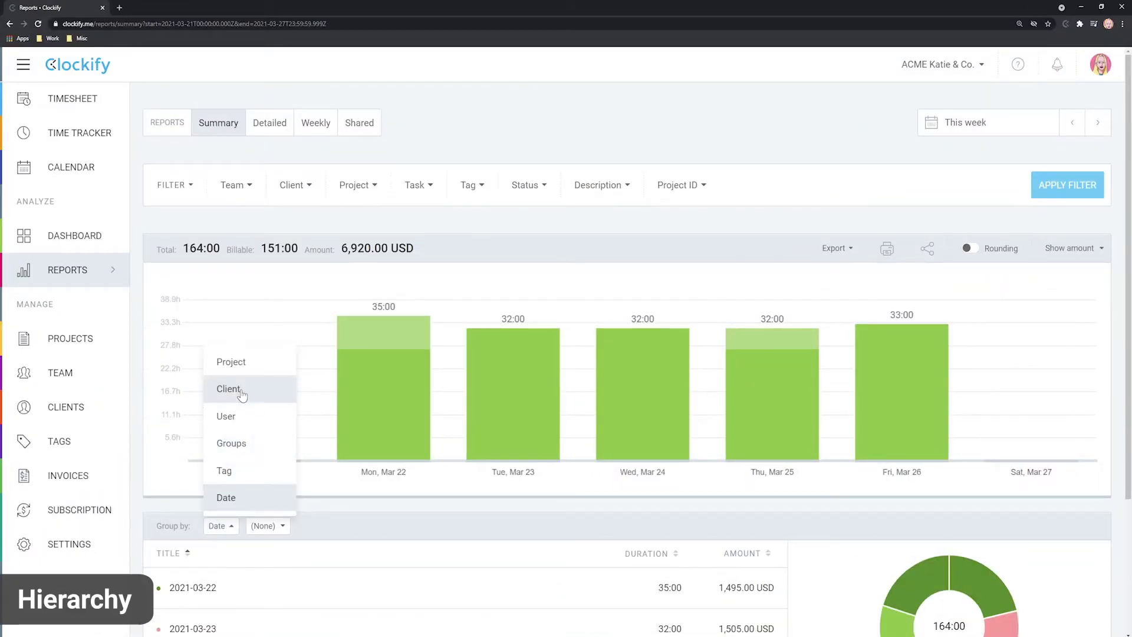
{"action": "left_click", "coordinate": [237, 391]}
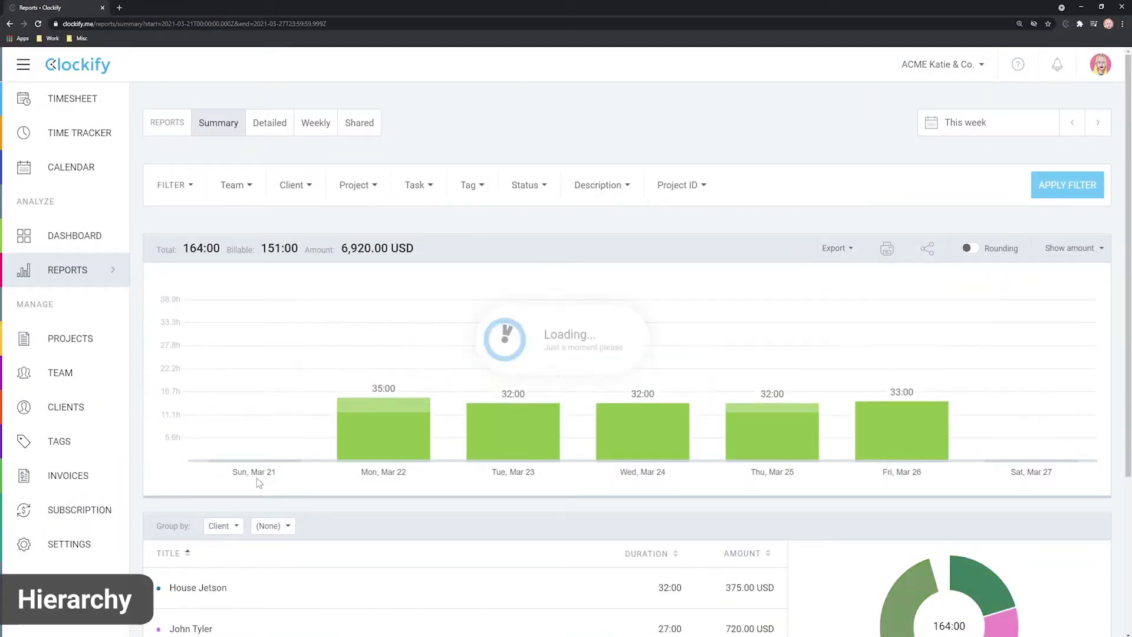
{"action": "left_click", "coordinate": [272, 525]}
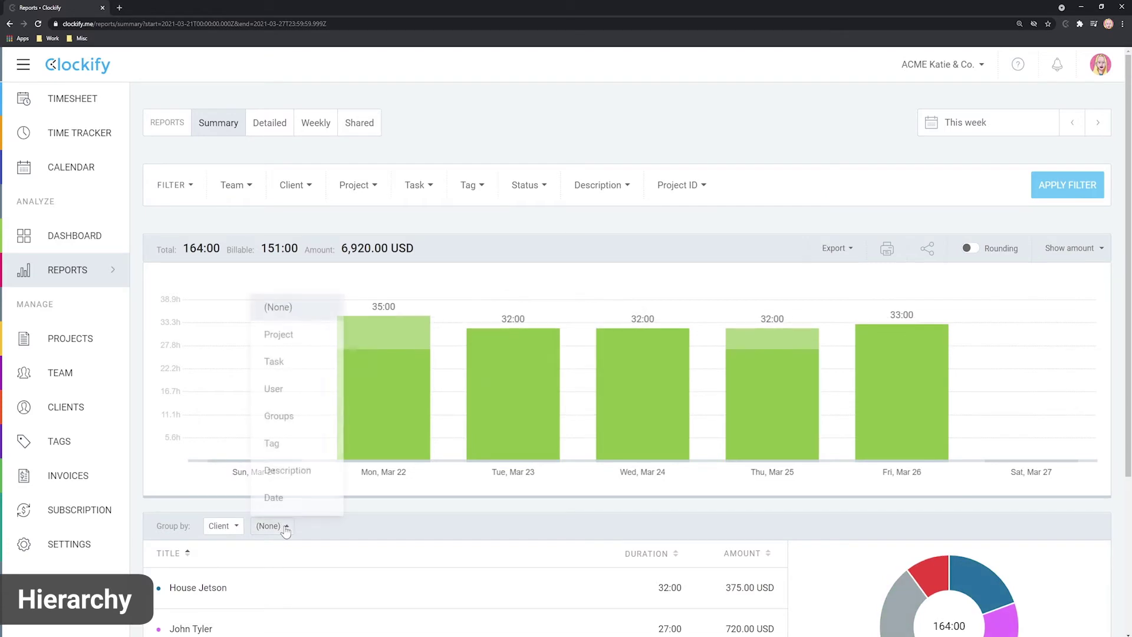
{"action": "left_click", "coordinate": [287, 340]}
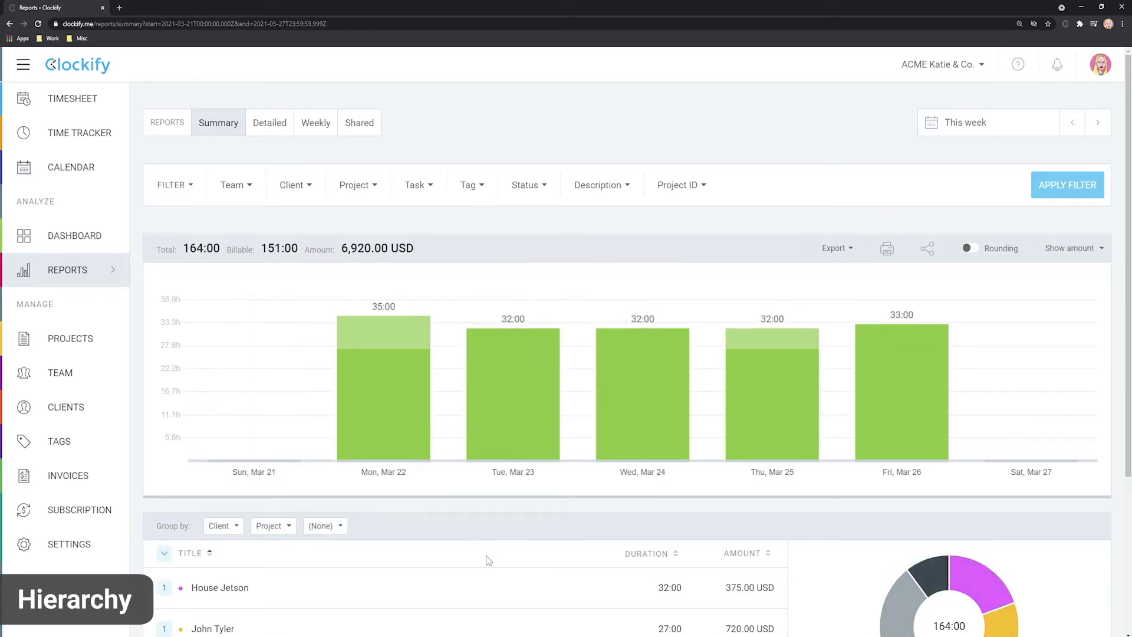
{"action": "scroll", "coordinate": [505, 551], "scroll_direction": "down", "scroll_amount": 3}
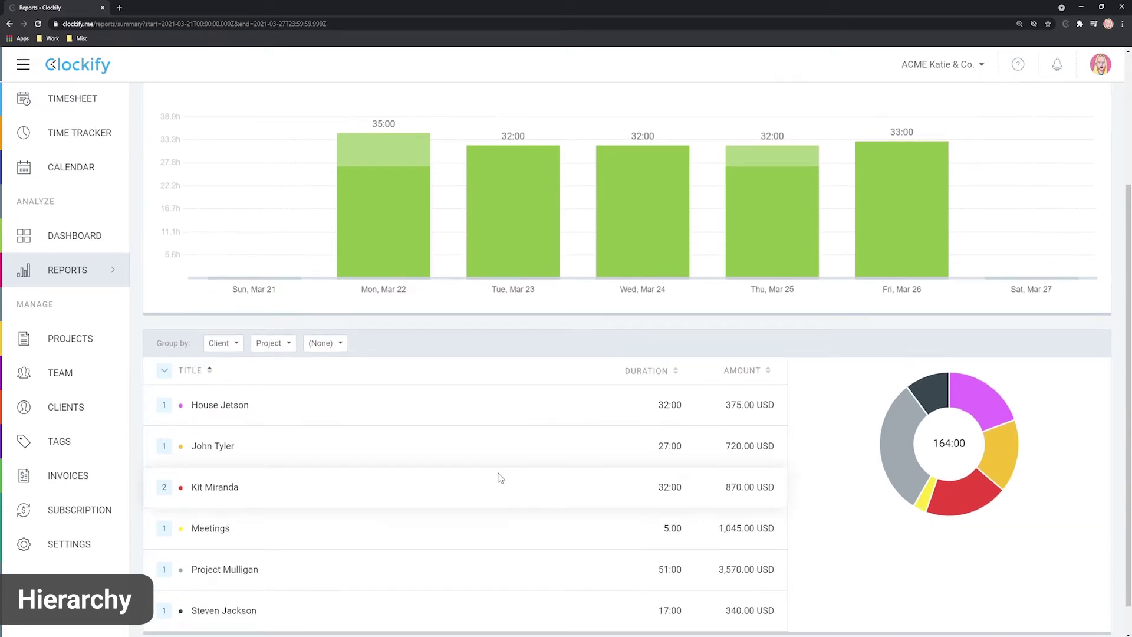
{"action": "left_click", "coordinate": [163, 488]}
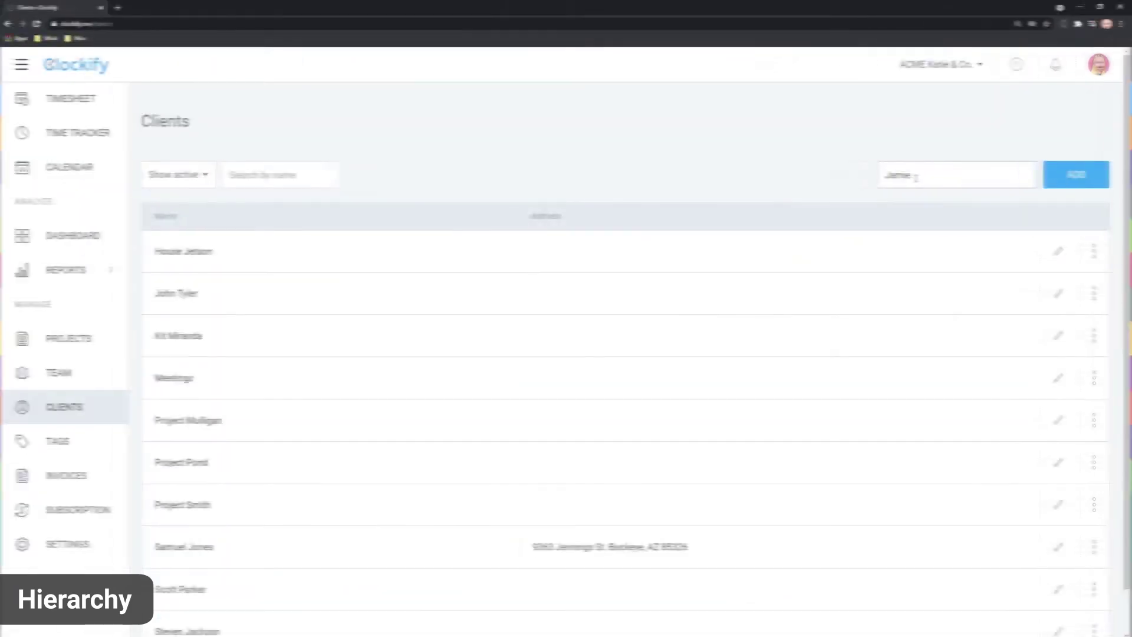
Step: Save the new client Yent and create Project X assigned to it
{"action": "type", "text": "Y"}
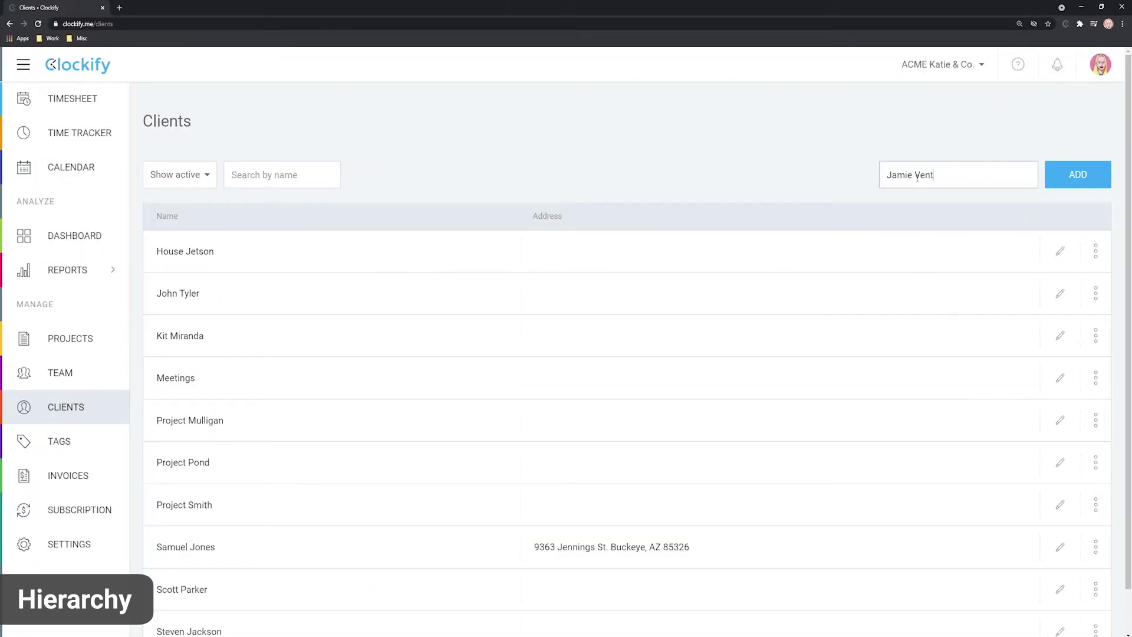
{"action": "type", "text": "ent"}
{"action": "key", "text": "Return"}
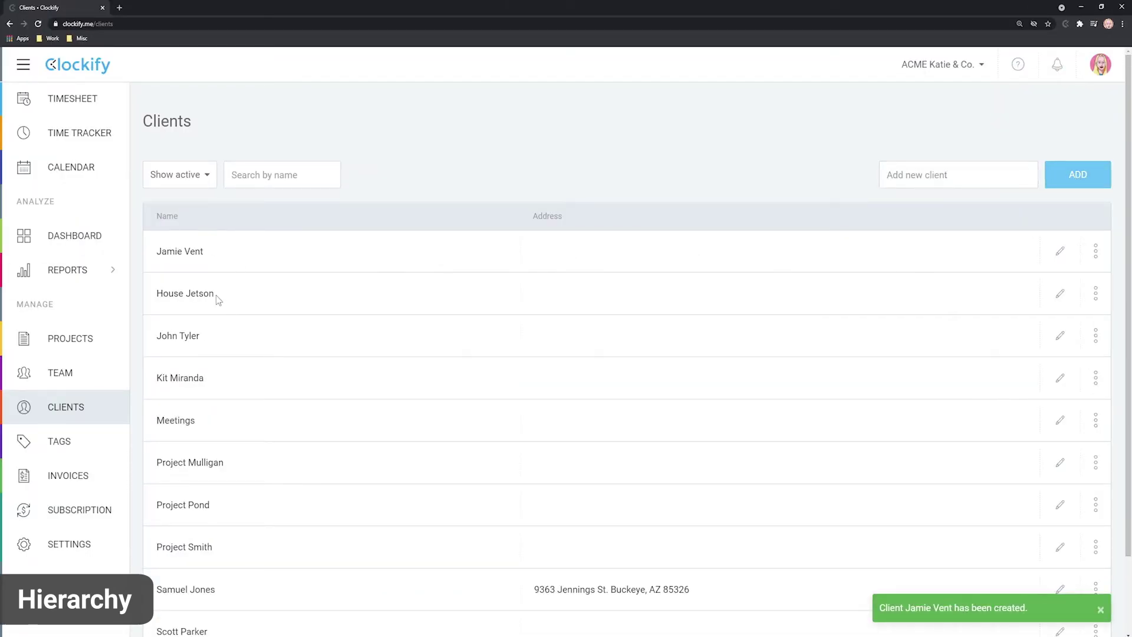
{"action": "left_click", "coordinate": [67, 339]}
{"action": "left_click", "coordinate": [1052, 123]}
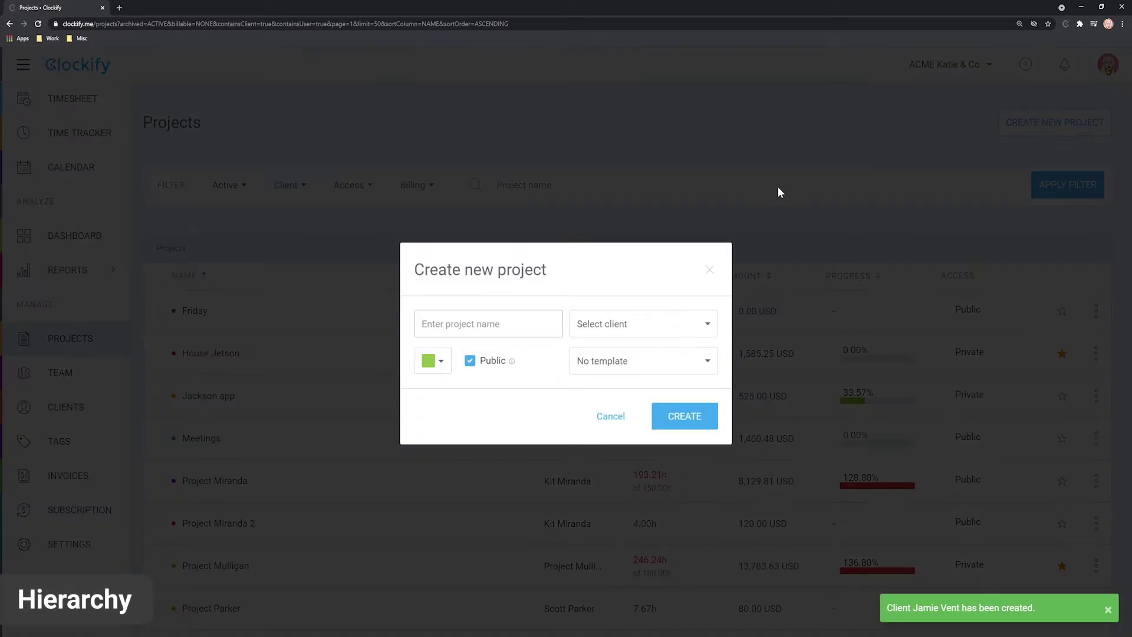
{"action": "type", "text": "Project X"}
{"action": "left_click", "coordinate": [581, 326]}
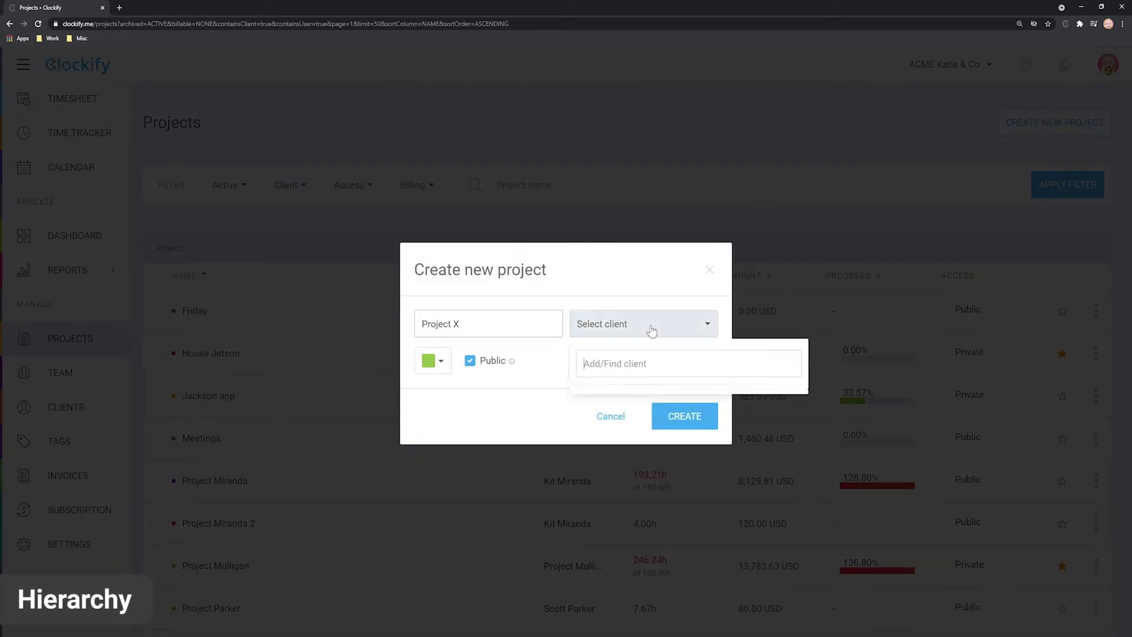
{"action": "left_click", "coordinate": [613, 437]}
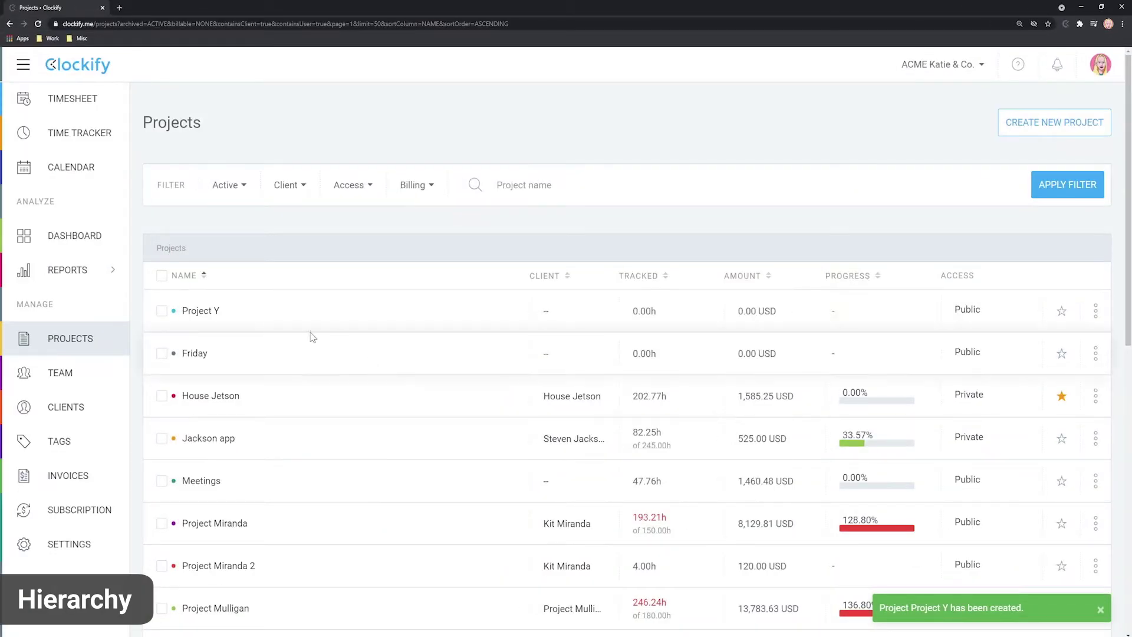
Step: Make Yent the client of Project Y in its project settings
{"action": "left_click", "coordinate": [199, 312]}
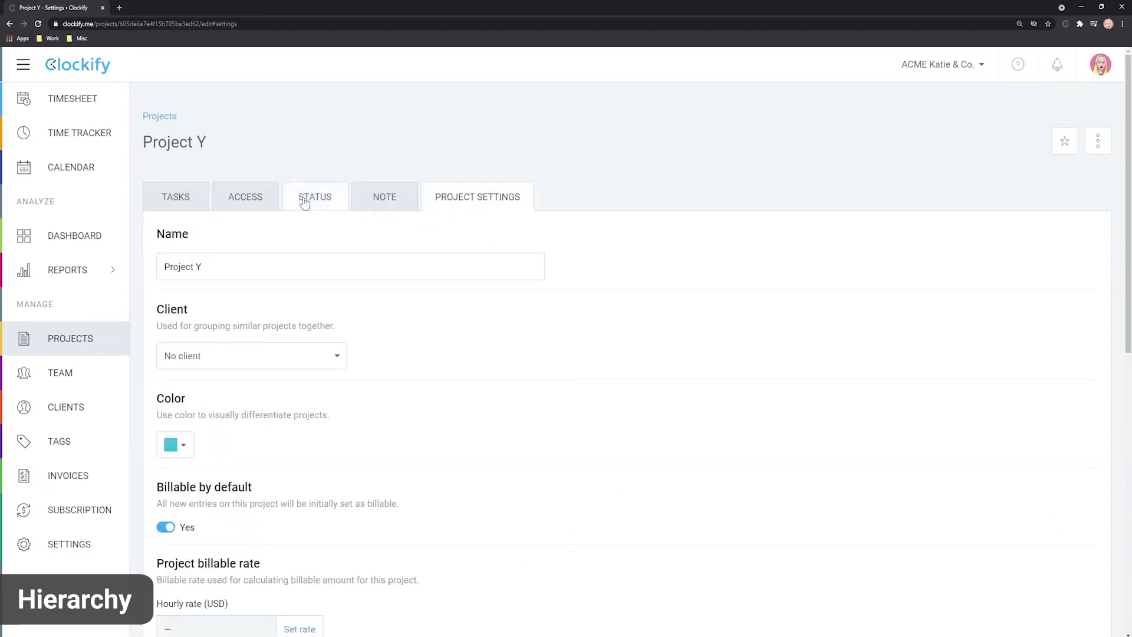
{"action": "left_click", "coordinate": [332, 363]}
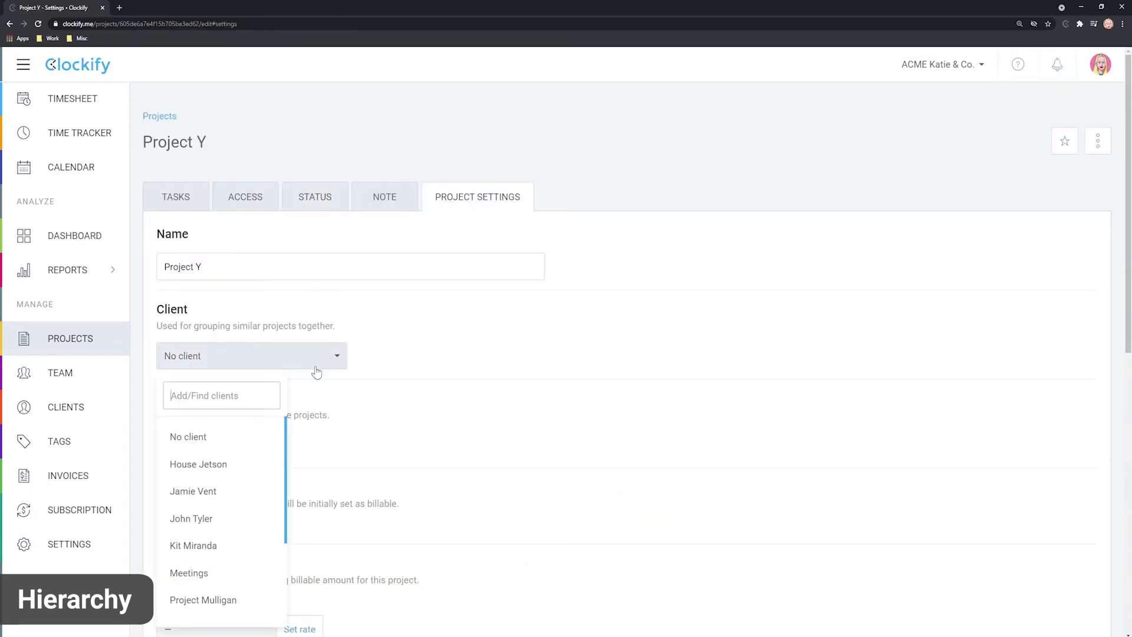
{"action": "left_click", "coordinate": [207, 493]}
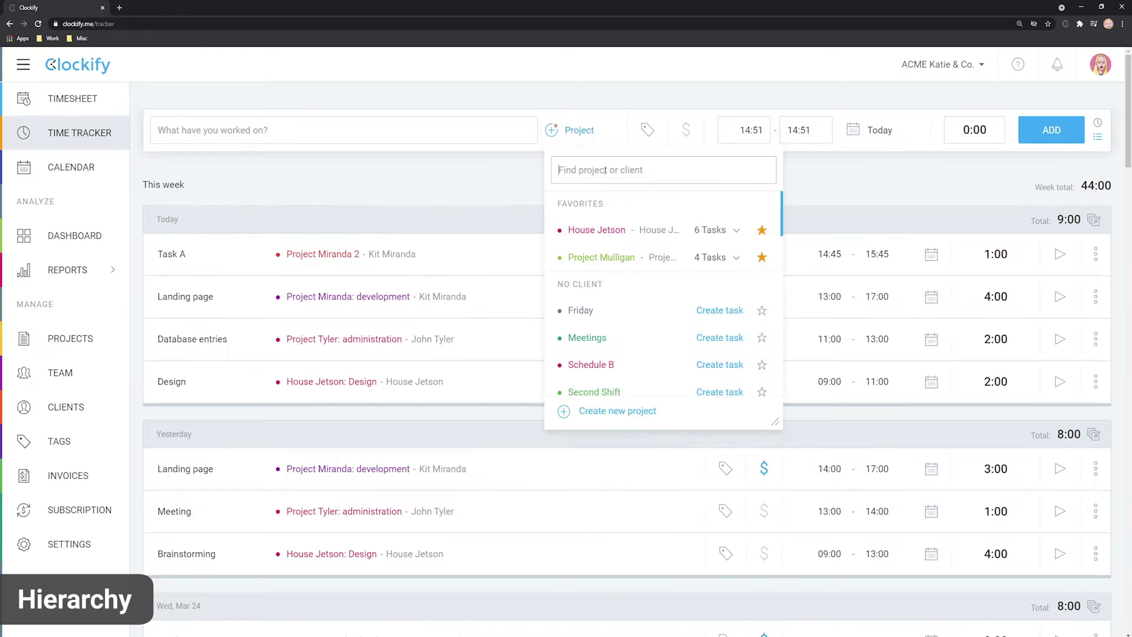
Step: Create another new project named after a person, with no client
{"action": "left_click", "coordinate": [621, 416]}
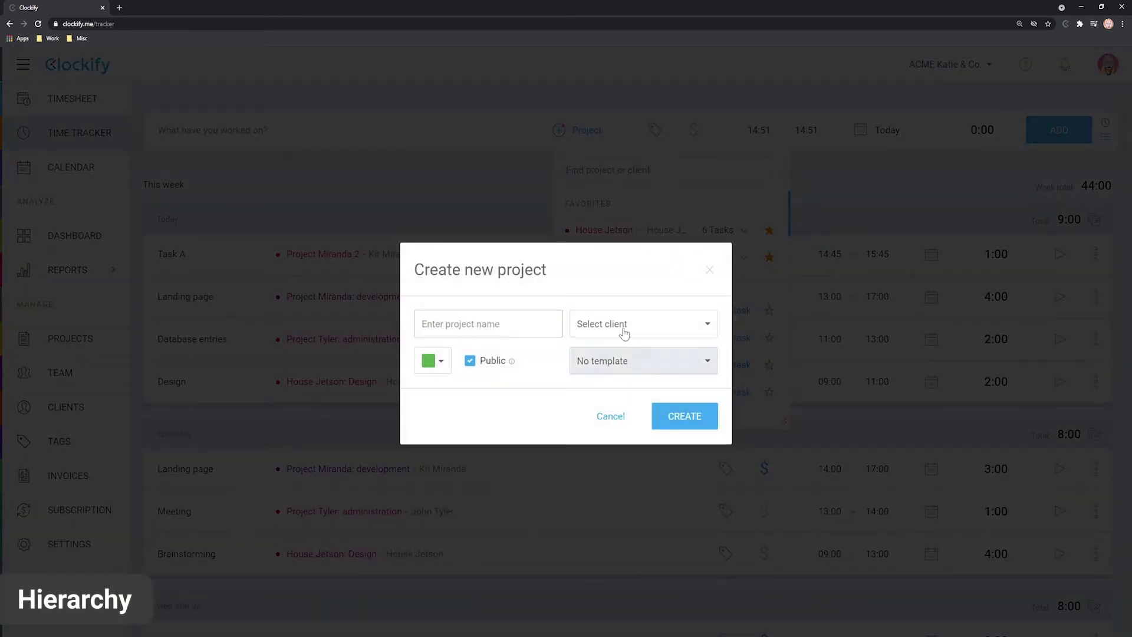
{"action": "left_click", "coordinate": [624, 330]}
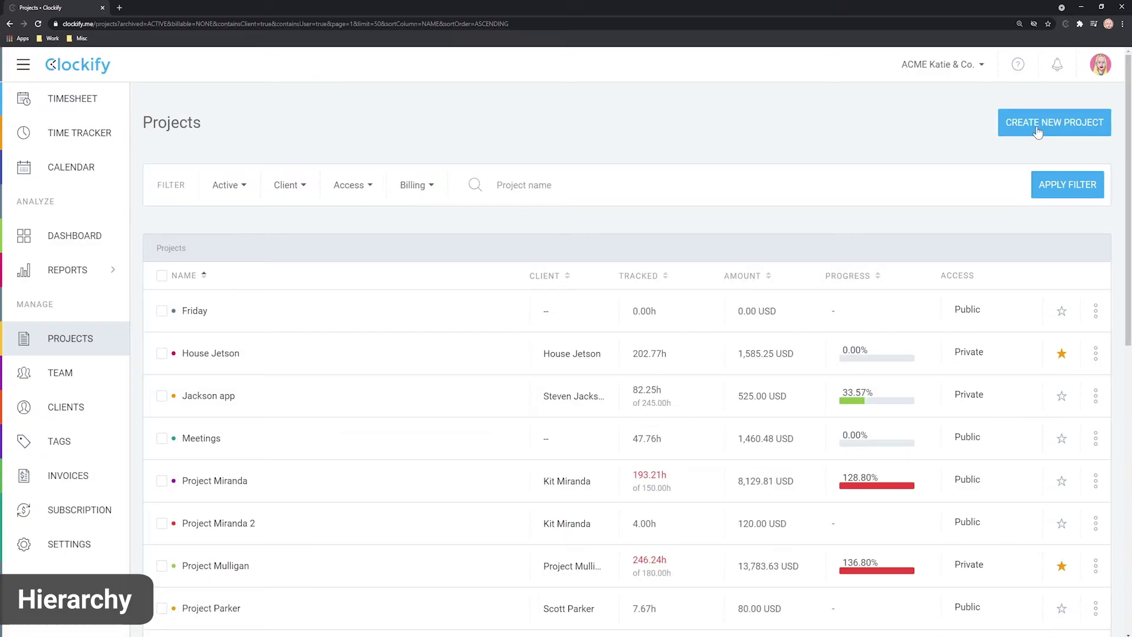
{"action": "left_click", "coordinate": [1037, 130]}
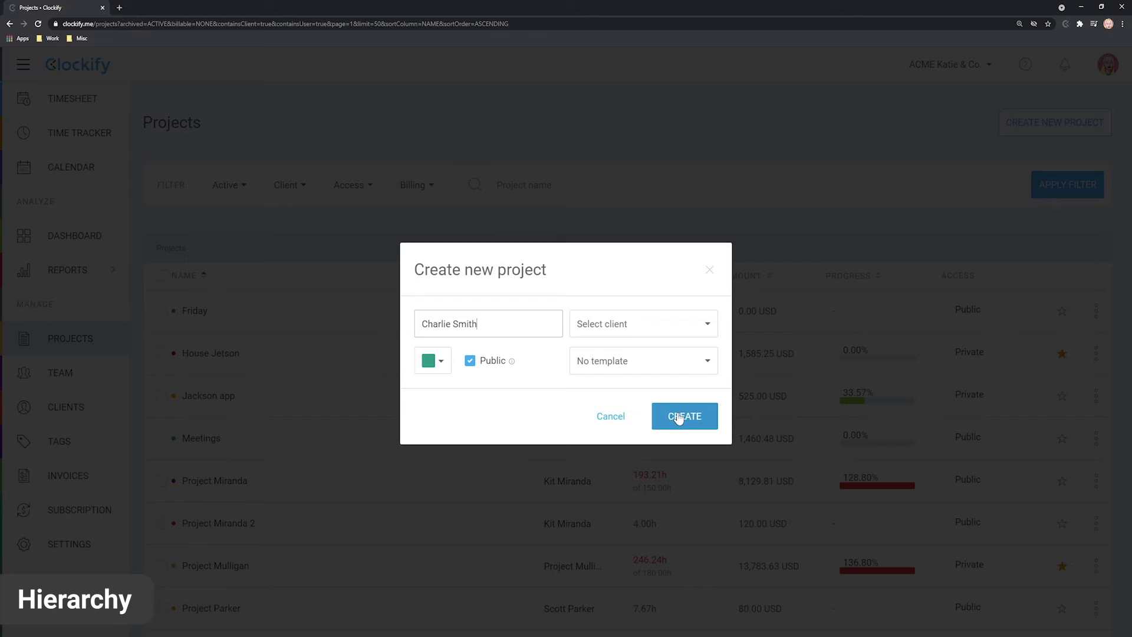
{"action": "left_click", "coordinate": [678, 416]}
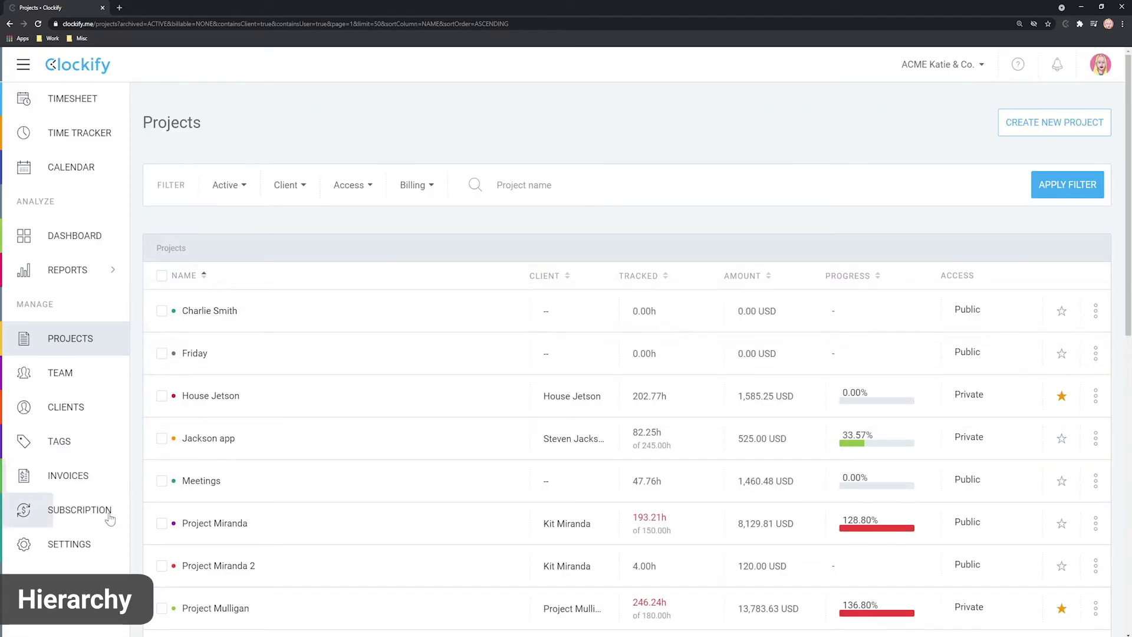
Step: In workspace settings, group projects under the custom label 'Project Category'
{"action": "left_click", "coordinate": [75, 542]}
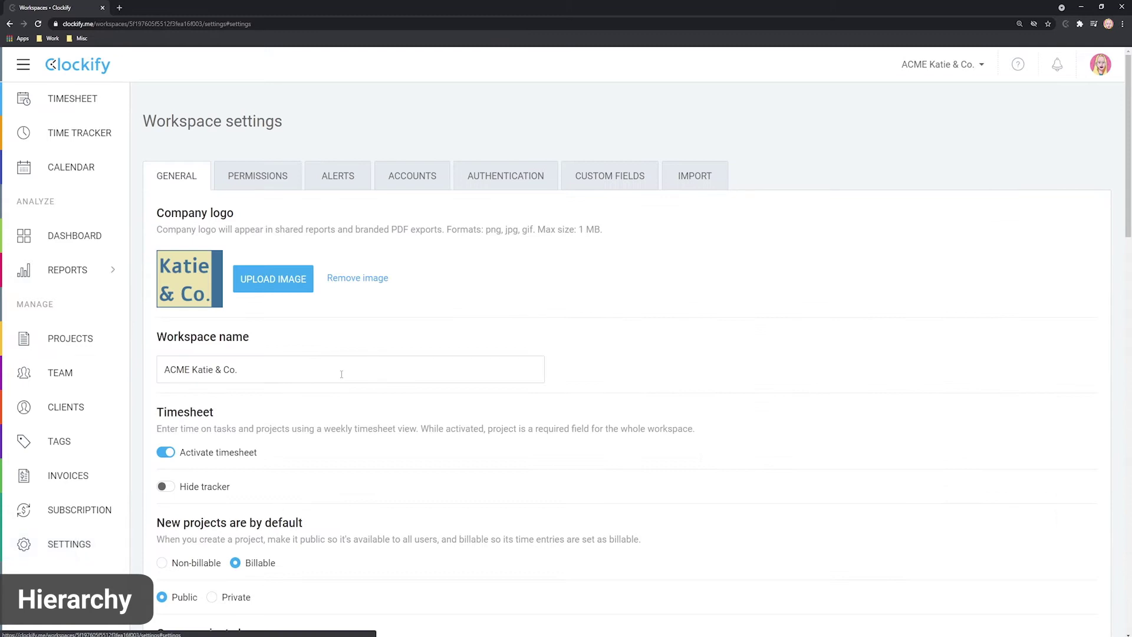
{"action": "scroll", "coordinate": [349, 361], "scroll_direction": "down", "scroll_amount": 5}
{"action": "scroll", "coordinate": [349, 361], "scroll_direction": "down", "scroll_amount": 2}
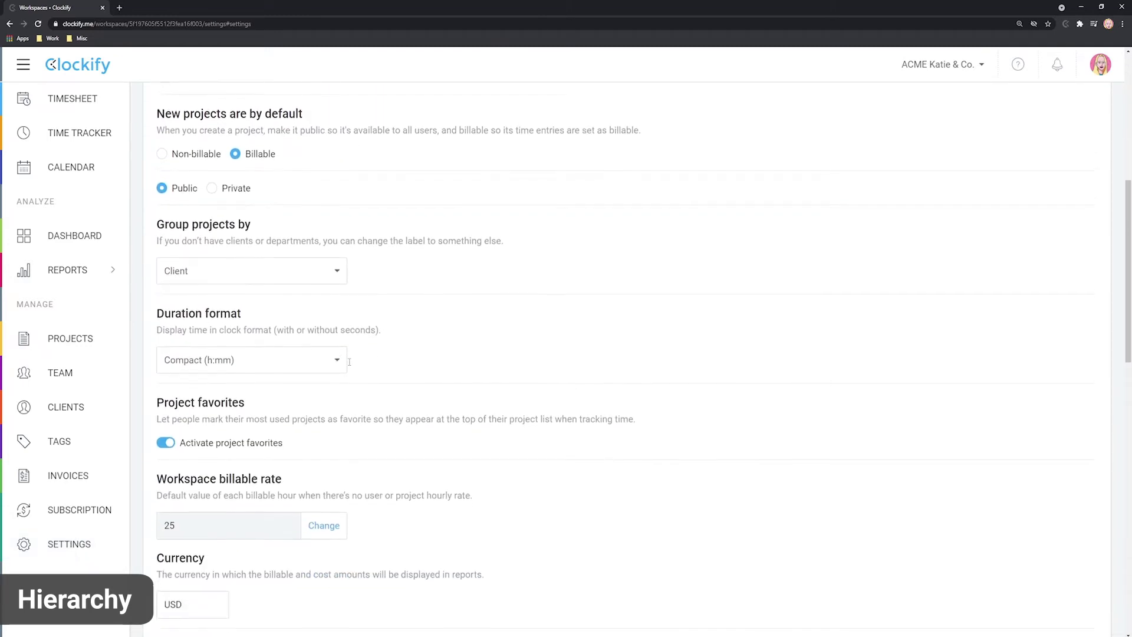
{"action": "left_click", "coordinate": [335, 271]}
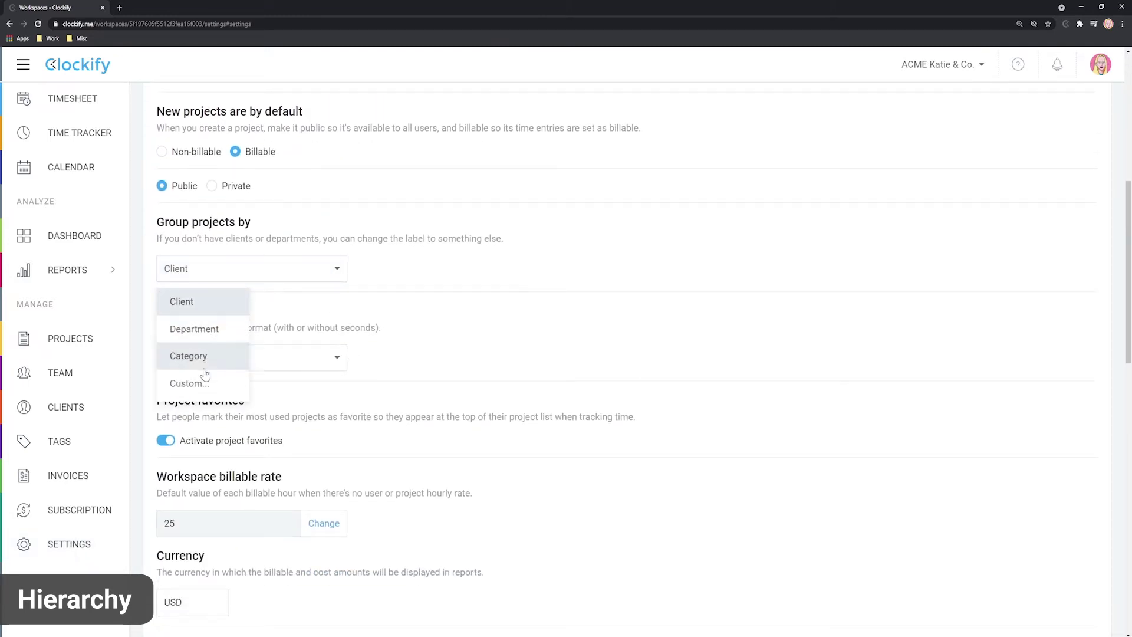
{"action": "left_click", "coordinate": [204, 388]}
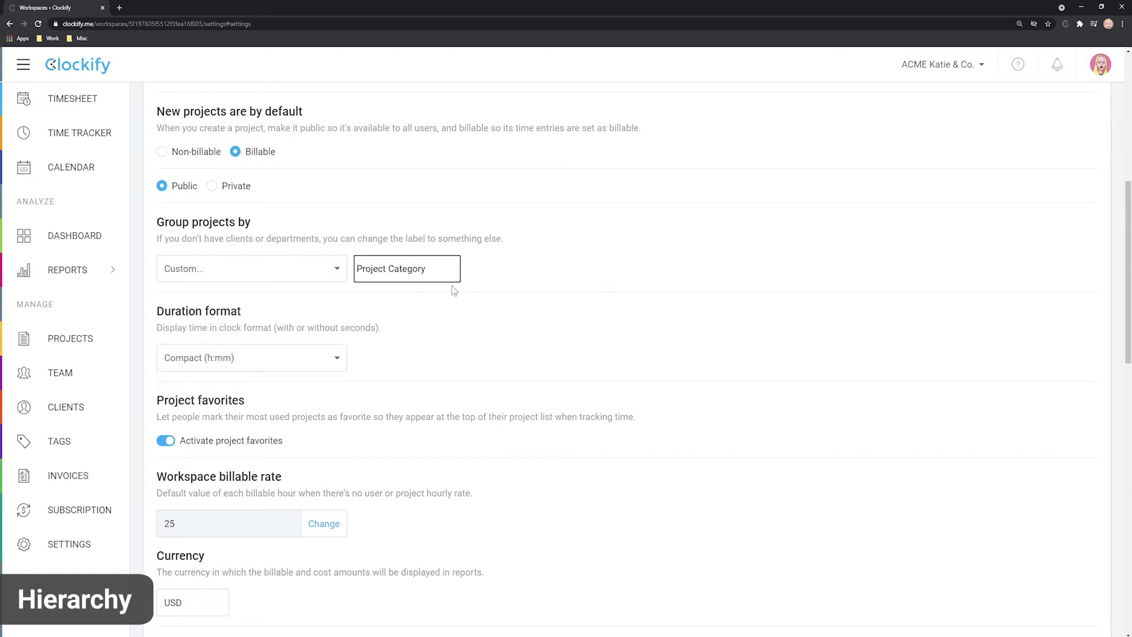
{"action": "left_click", "coordinate": [545, 298]}
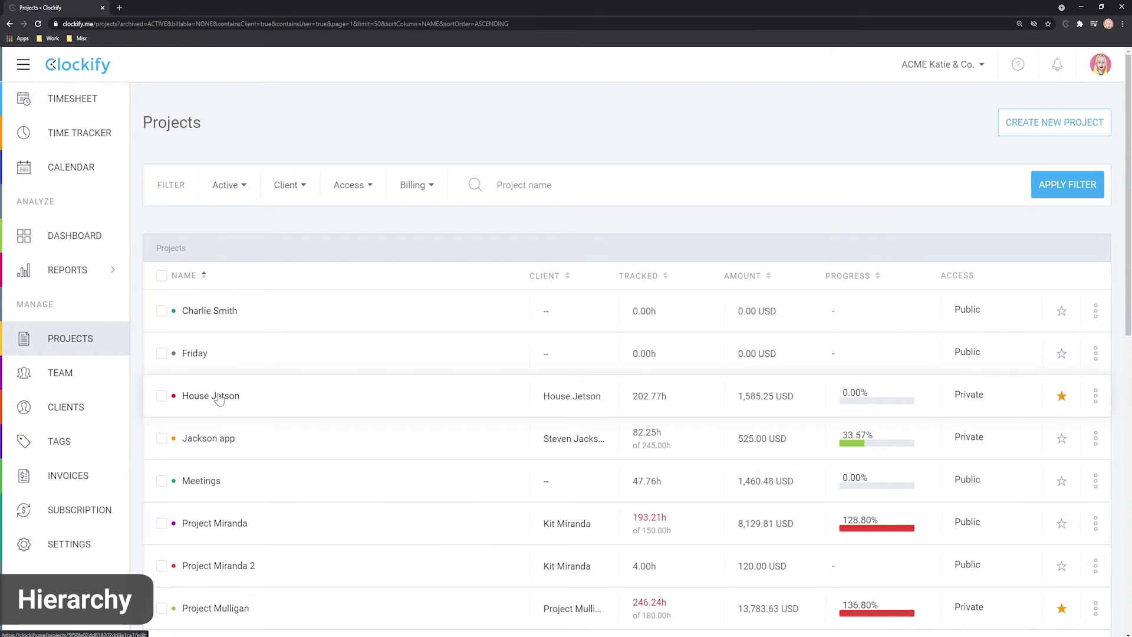
Step: Add a 'Research' task to the Jackson app project
{"action": "left_click", "coordinate": [212, 440]}
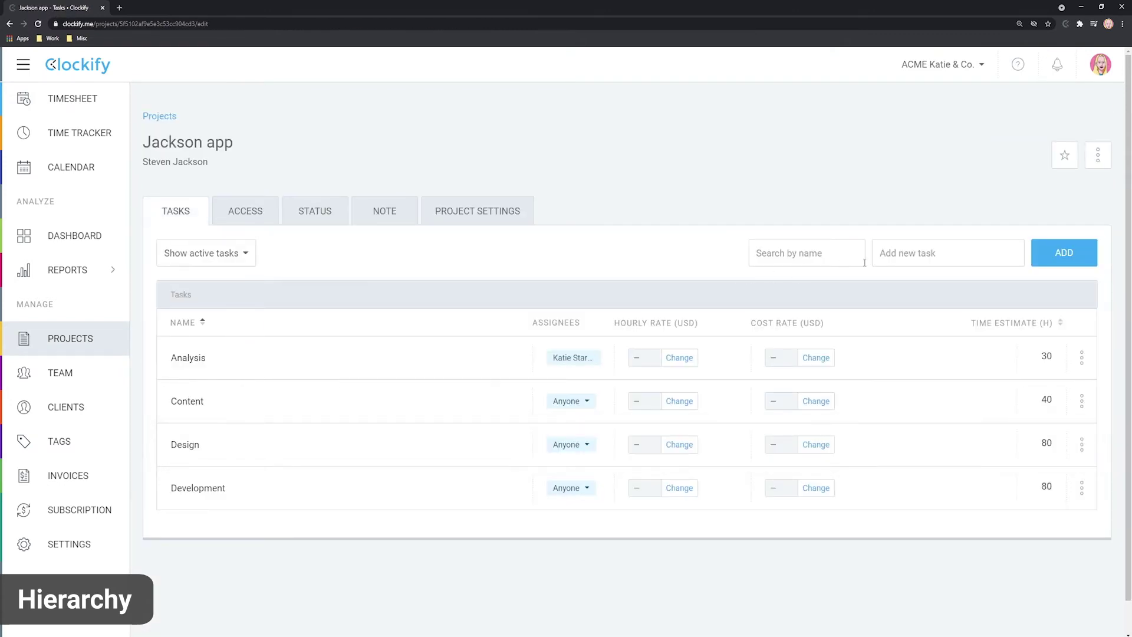
{"action": "left_click", "coordinate": [914, 252]}
{"action": "type", "text": "Research"}
{"action": "left_click", "coordinate": [1047, 258]}
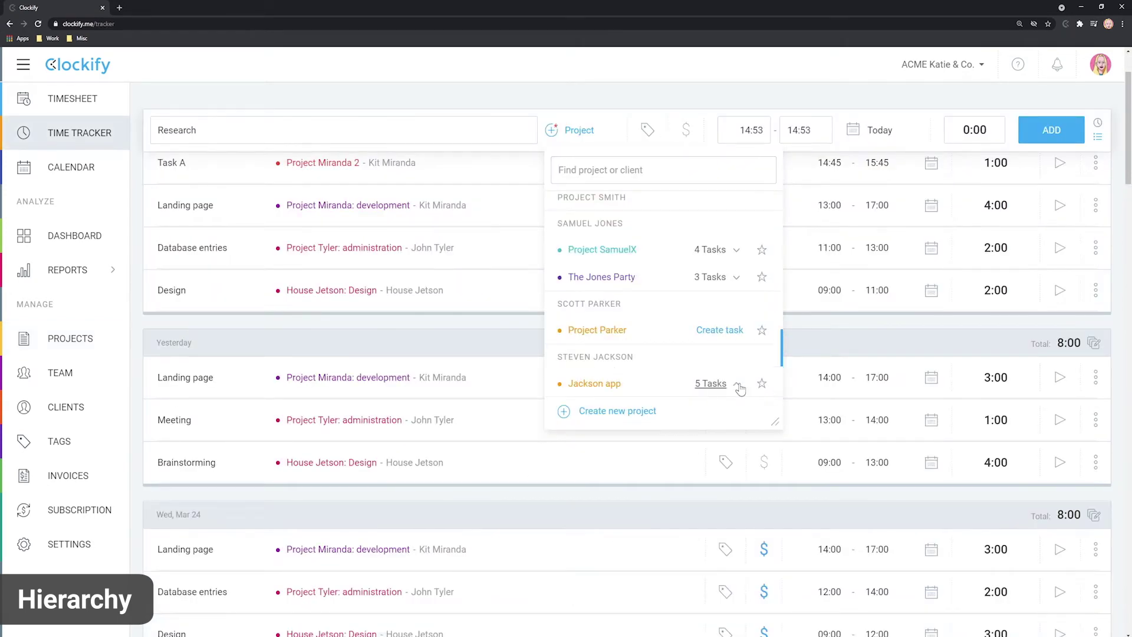
Step: Log a one-hour time entry on Jackson app: Research
{"action": "left_click", "coordinate": [716, 385]}
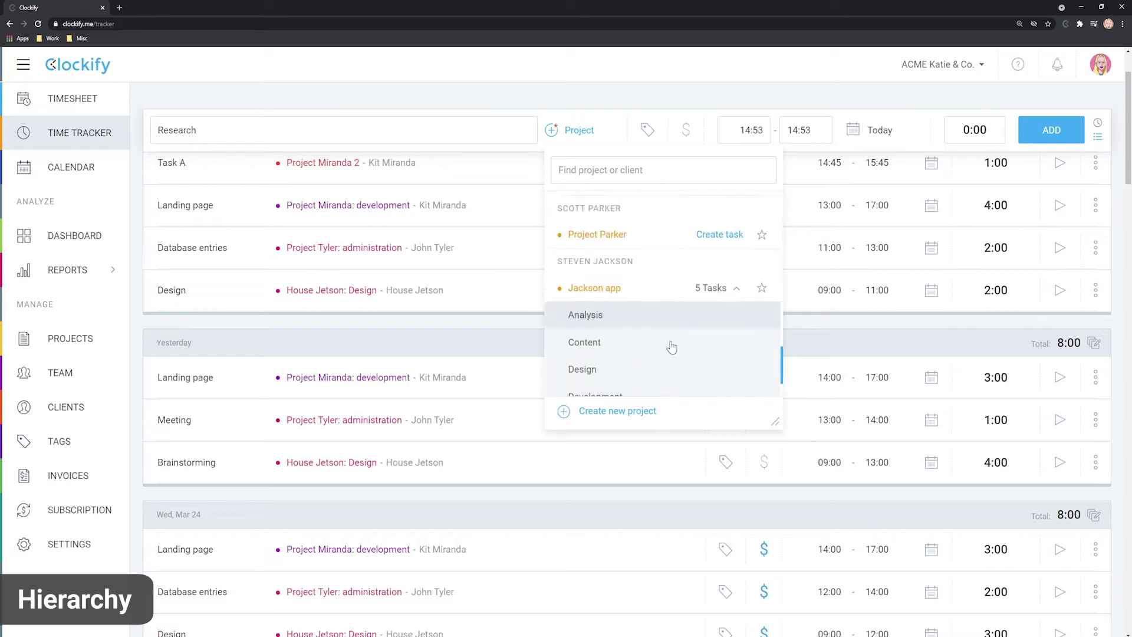
{"action": "scroll", "coordinate": [670, 347], "scroll_direction": "down", "scroll_amount": 1}
{"action": "left_click", "coordinate": [591, 356]}
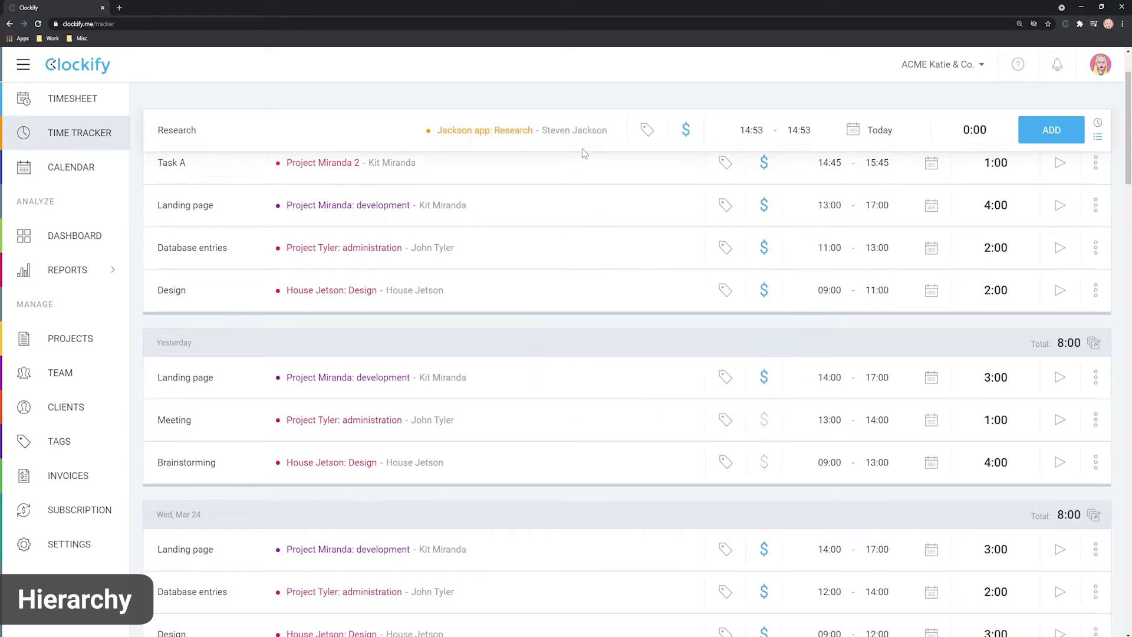
{"action": "scroll", "coordinate": [624, 225], "scroll_direction": "up", "scroll_amount": 2}
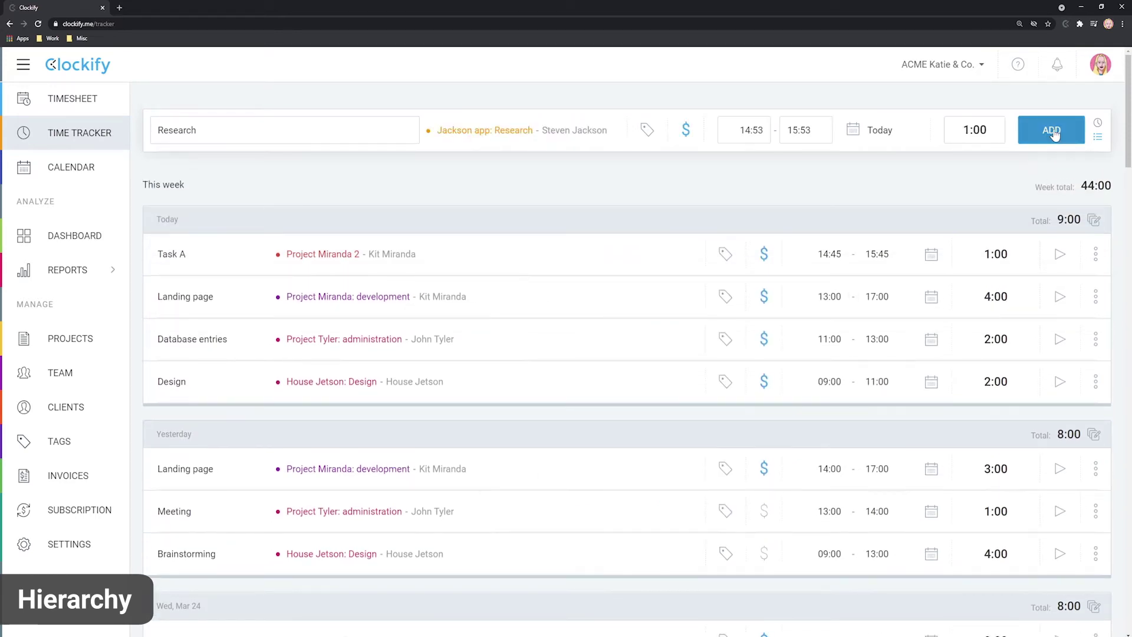
{"action": "left_click", "coordinate": [1054, 132]}
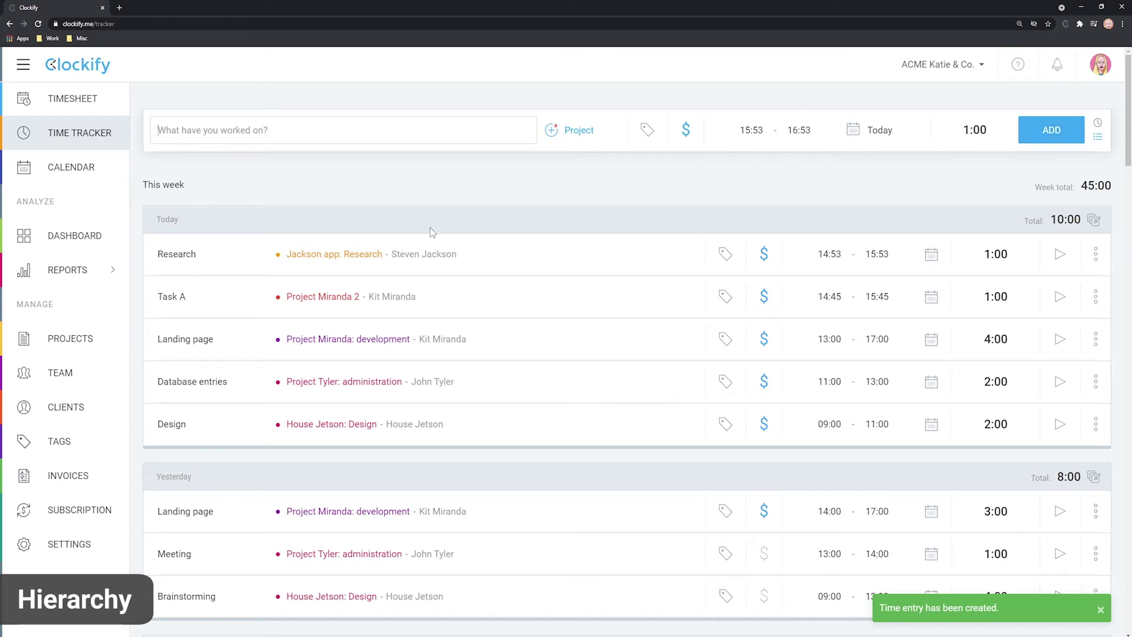
Step: Group the Summary report by Project, then by Task
{"action": "mouse_move", "coordinate": [109, 270]}
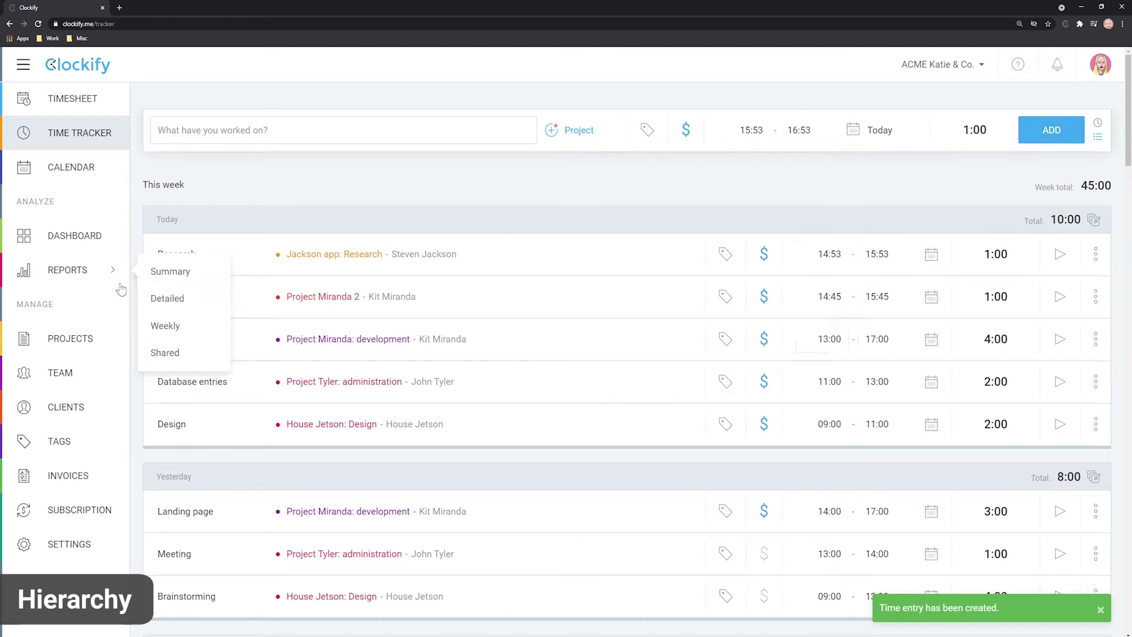
{"action": "left_click", "coordinate": [177, 273]}
{"action": "left_click", "coordinate": [225, 526]}
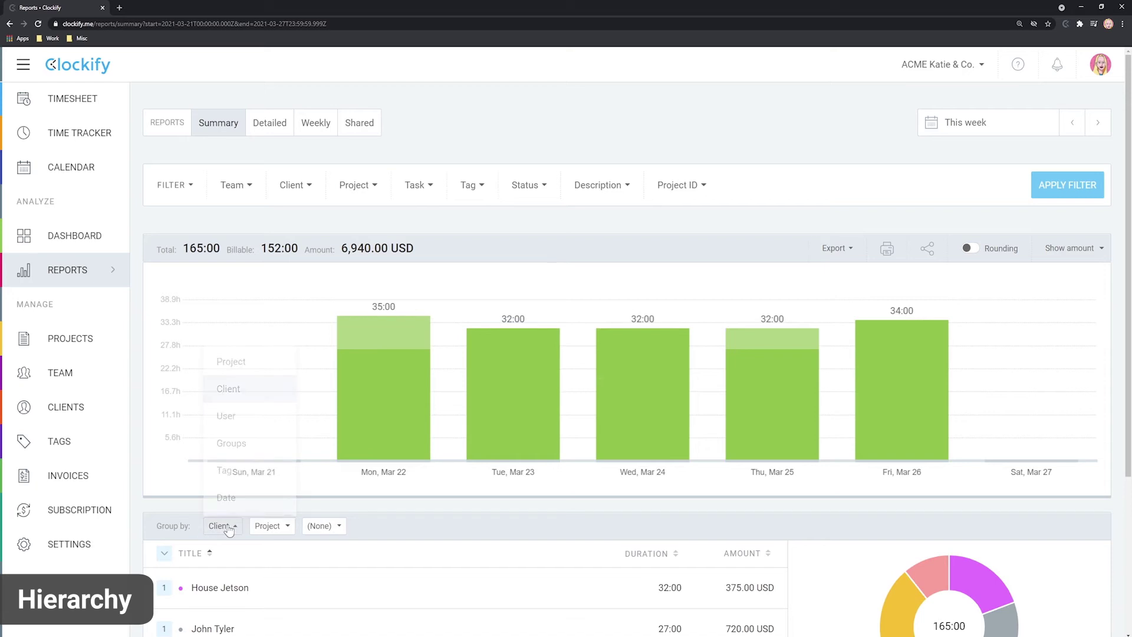
{"action": "left_click", "coordinate": [227, 365]}
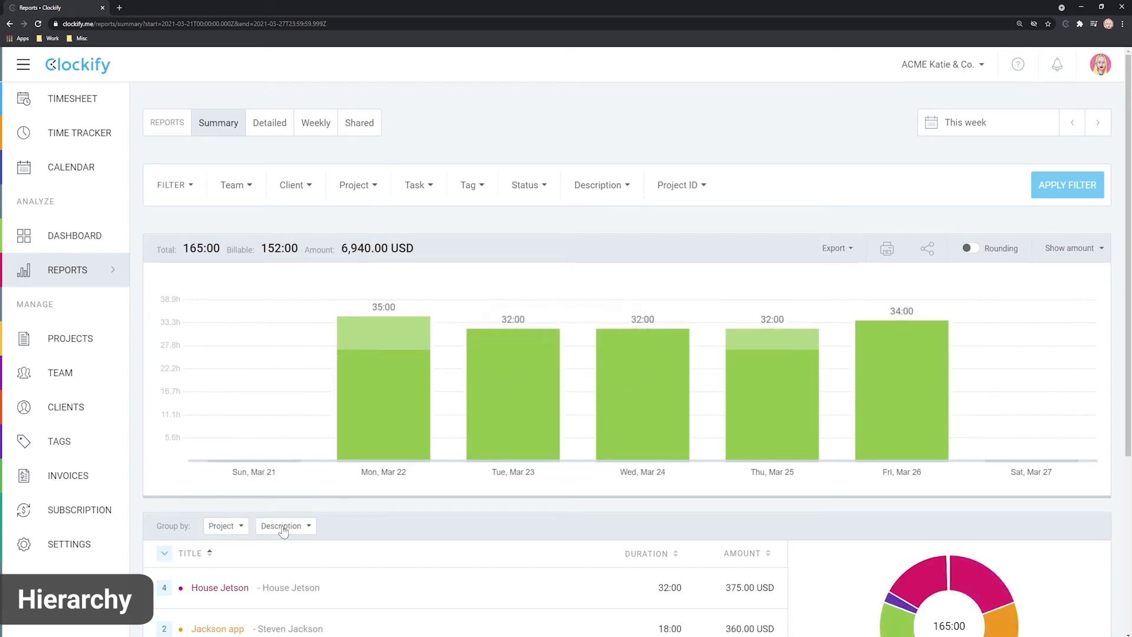
{"action": "left_click", "coordinate": [283, 526]}
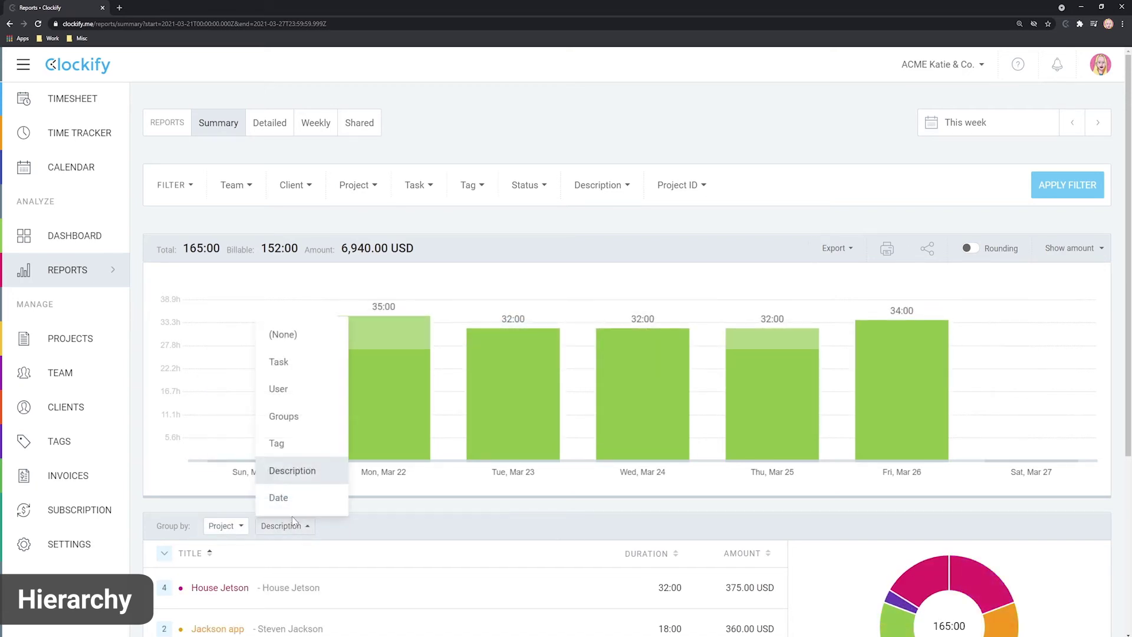
{"action": "left_click", "coordinate": [282, 362]}
{"action": "scroll", "coordinate": [472, 540], "scroll_direction": "down", "scroll_amount": 2}
Step: Set the Jackson app project as a project template
{"action": "left_click", "coordinate": [171, 450]}
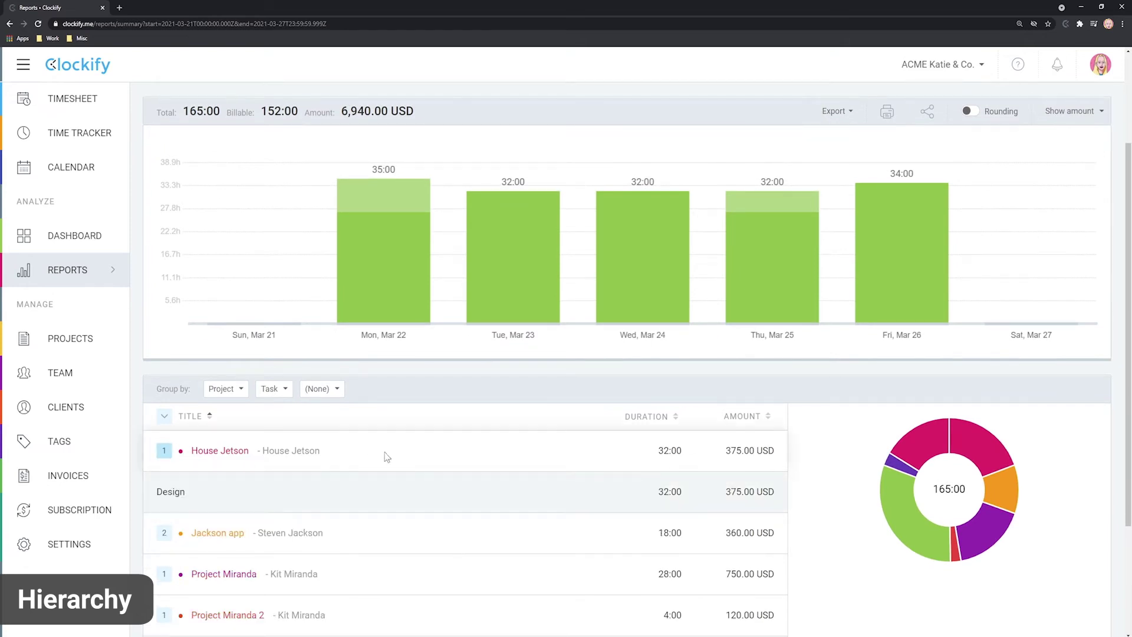
{"action": "scroll", "coordinate": [383, 472], "scroll_direction": "down", "scroll_amount": 2}
{"action": "left_click", "coordinate": [169, 392]}
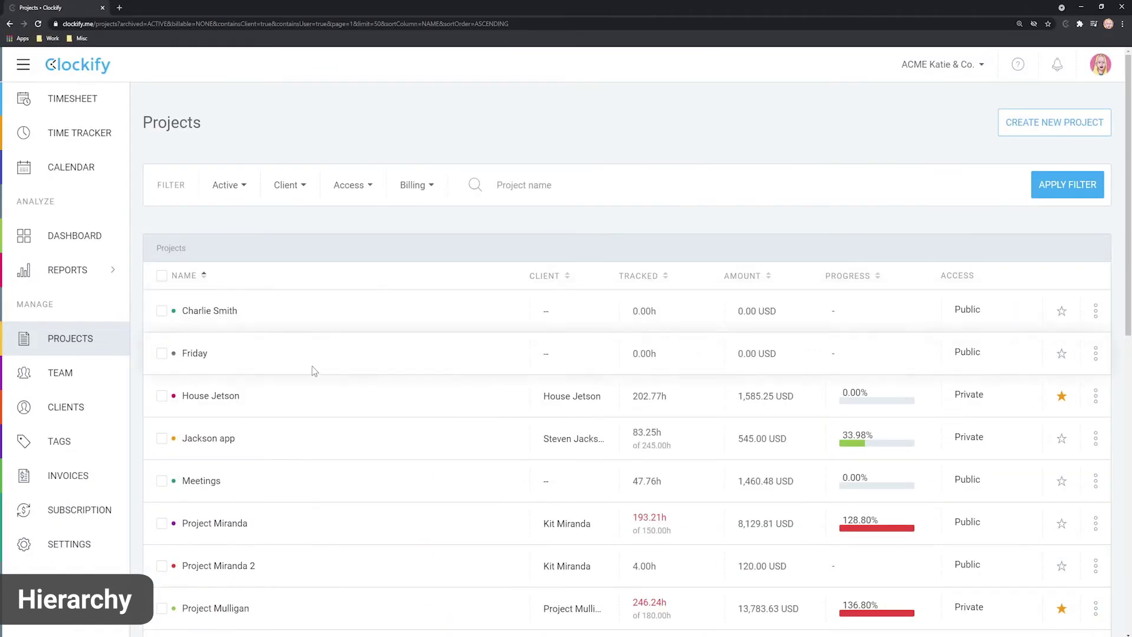
{"action": "left_click", "coordinate": [216, 440]}
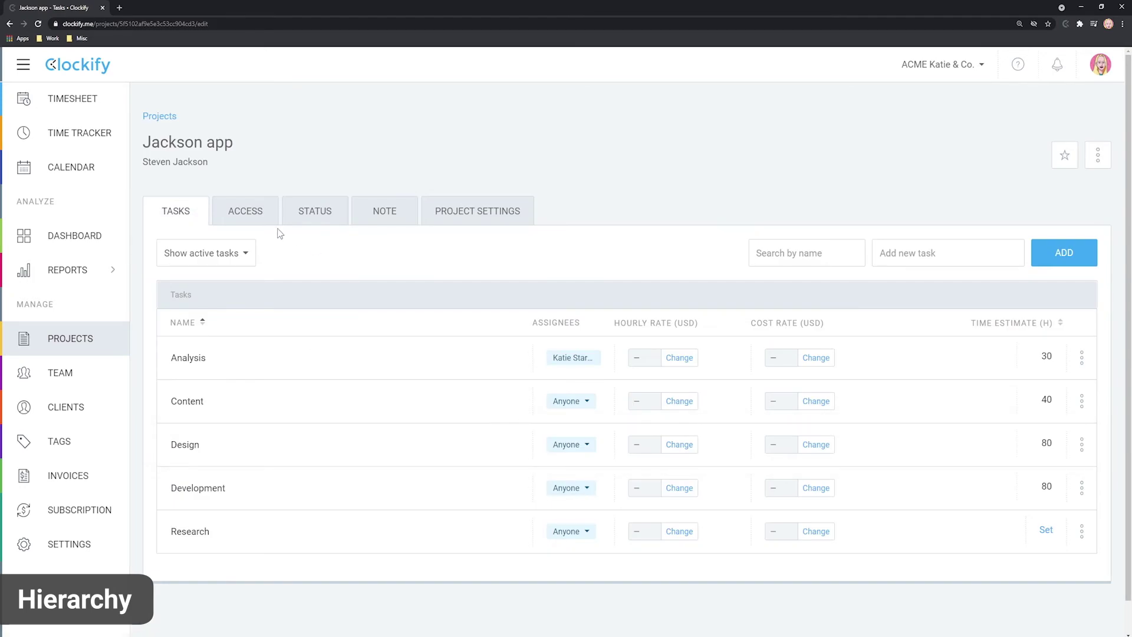
{"action": "left_click", "coordinate": [1097, 155]}
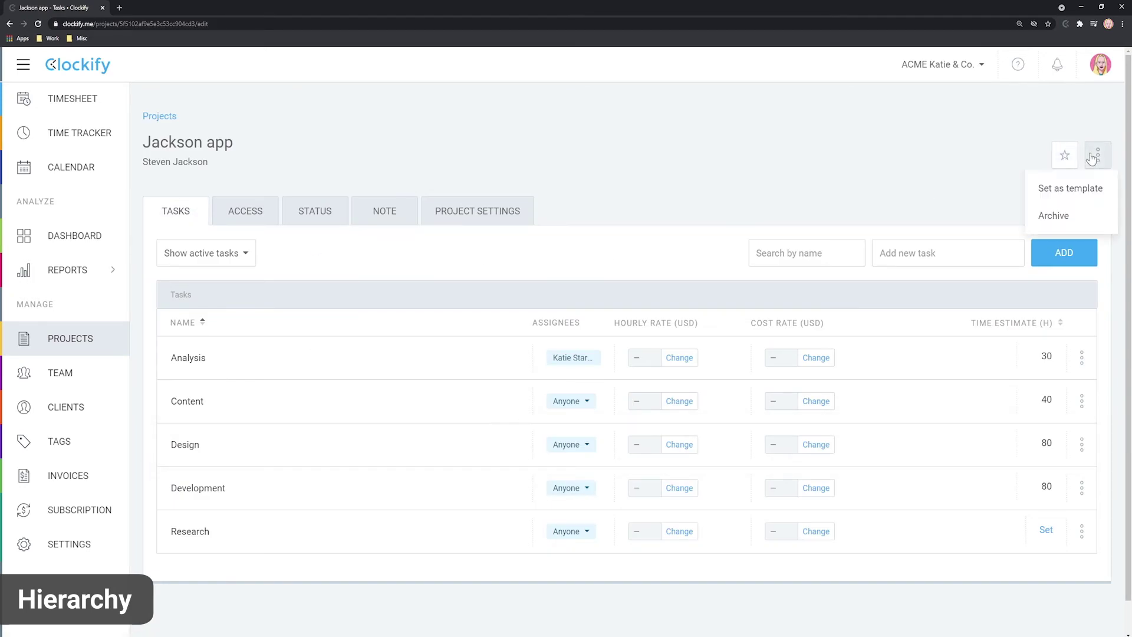
{"action": "left_click", "coordinate": [1071, 190]}
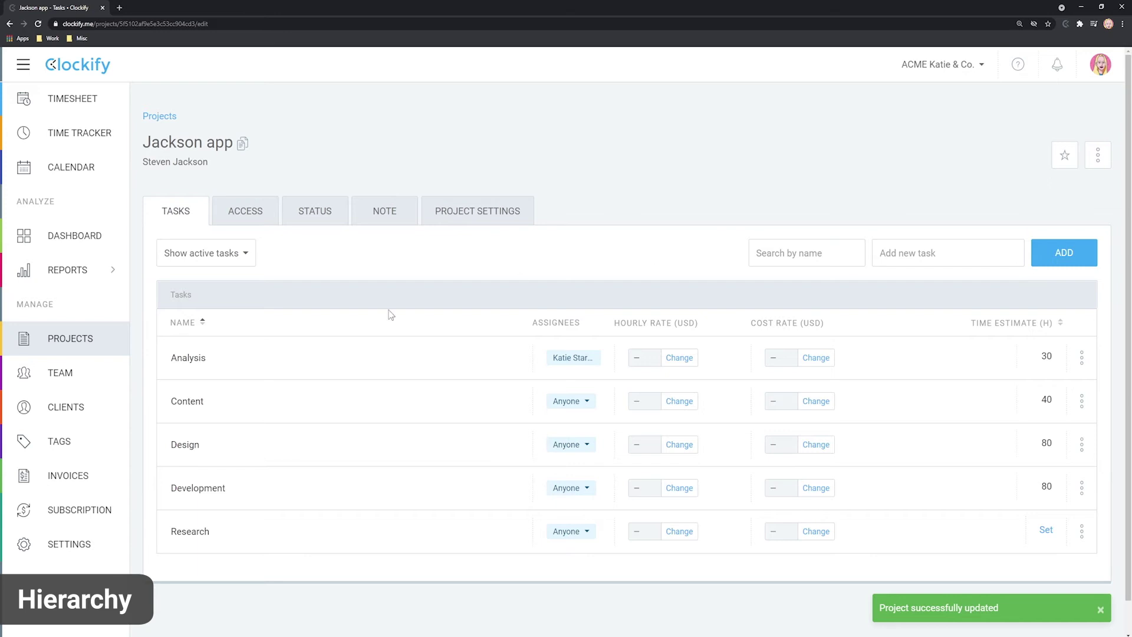
Step: Create Project Z from the Jackson app template and view its access settings
{"action": "left_click", "coordinate": [70, 338]}
{"action": "left_click", "coordinate": [1056, 121]}
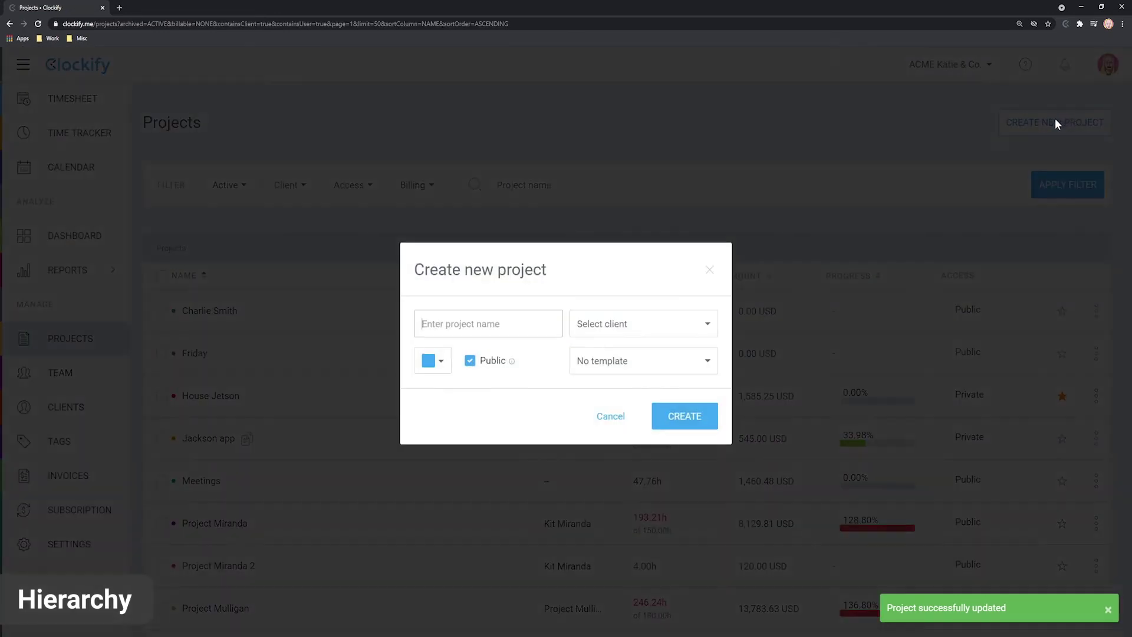
{"action": "left_click", "coordinate": [632, 365]}
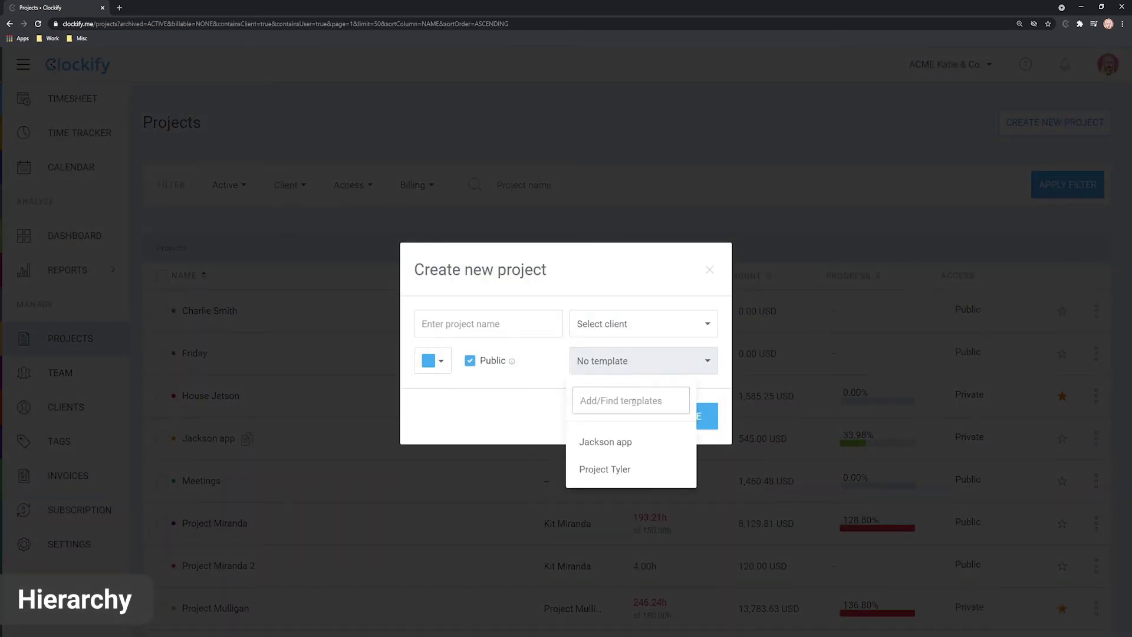
{"action": "left_click", "coordinate": [628, 447]}
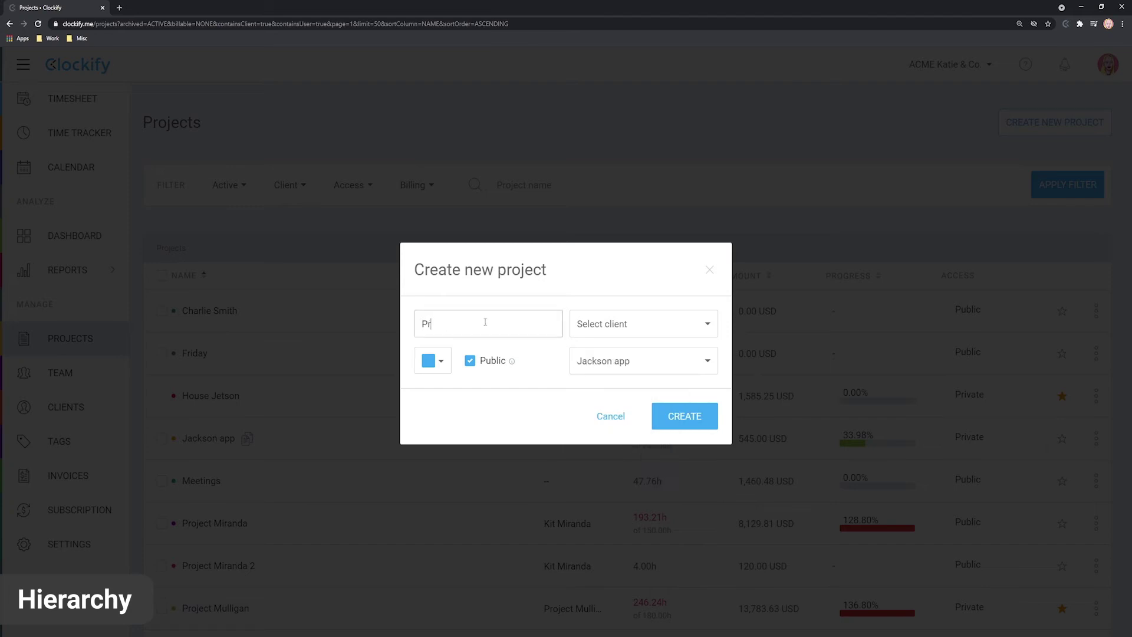
{"action": "left_click", "coordinate": [684, 416]}
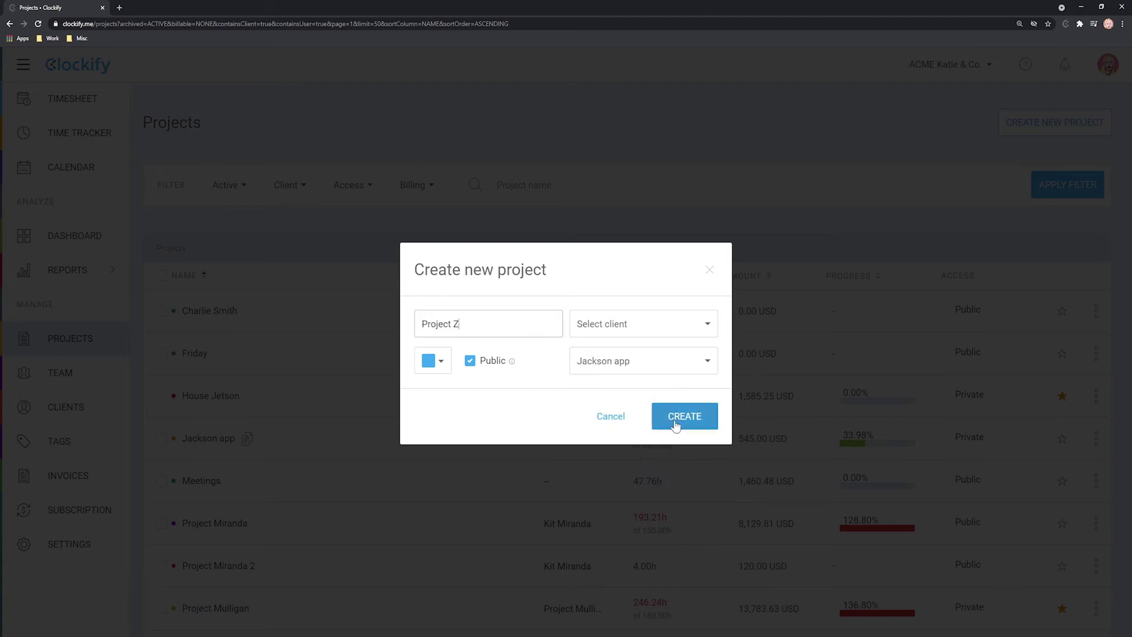
{"action": "left_click", "coordinate": [218, 316]}
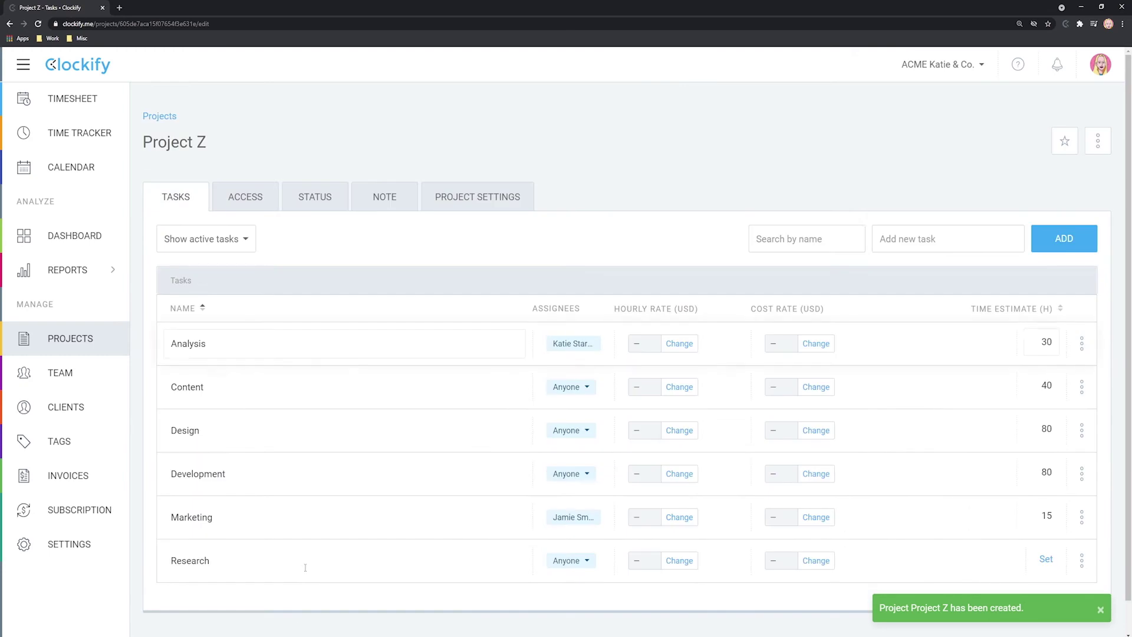
{"action": "left_click", "coordinate": [245, 199]}
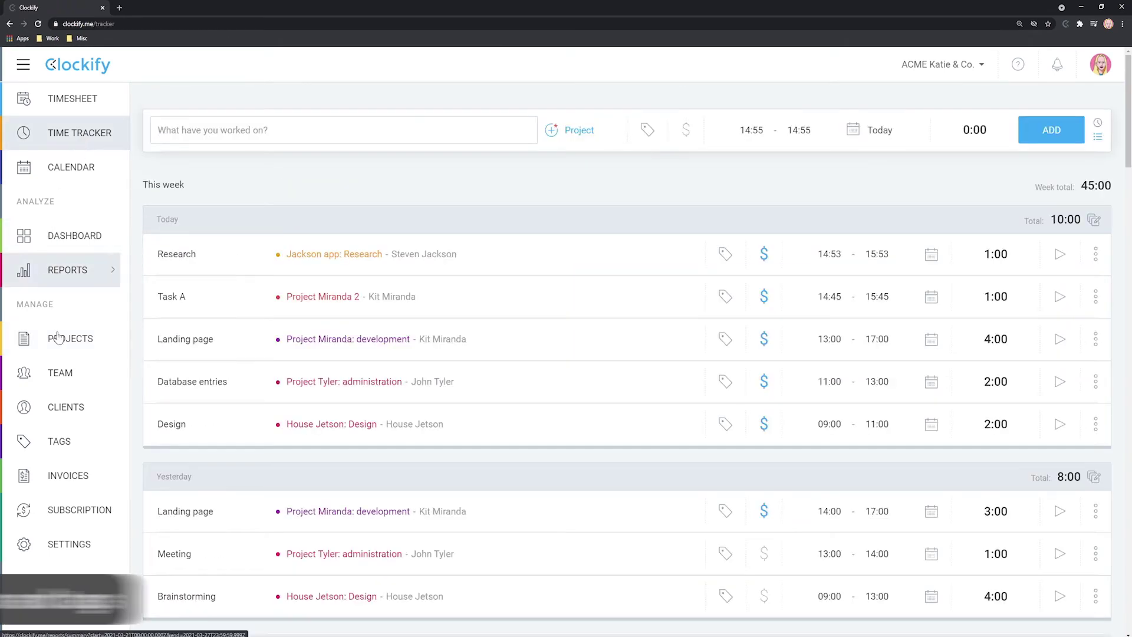
Step: Log a 0:30 'Meeting with client' entry on Meetings and view it in the Detailed report
{"action": "left_click", "coordinate": [59, 442]}
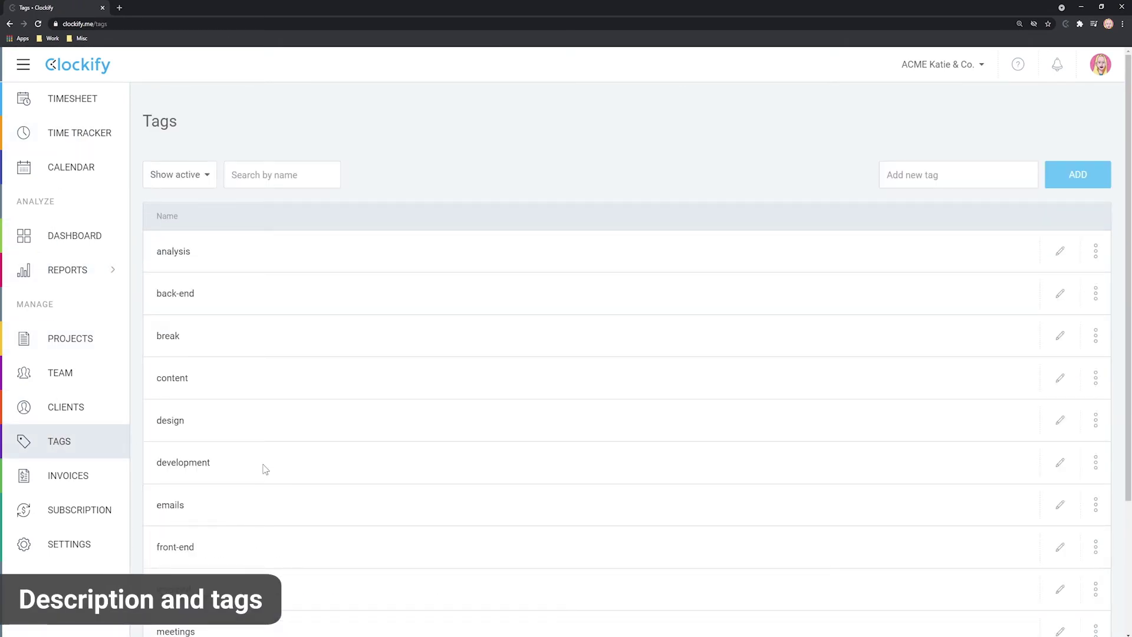
{"action": "left_click", "coordinate": [80, 132]}
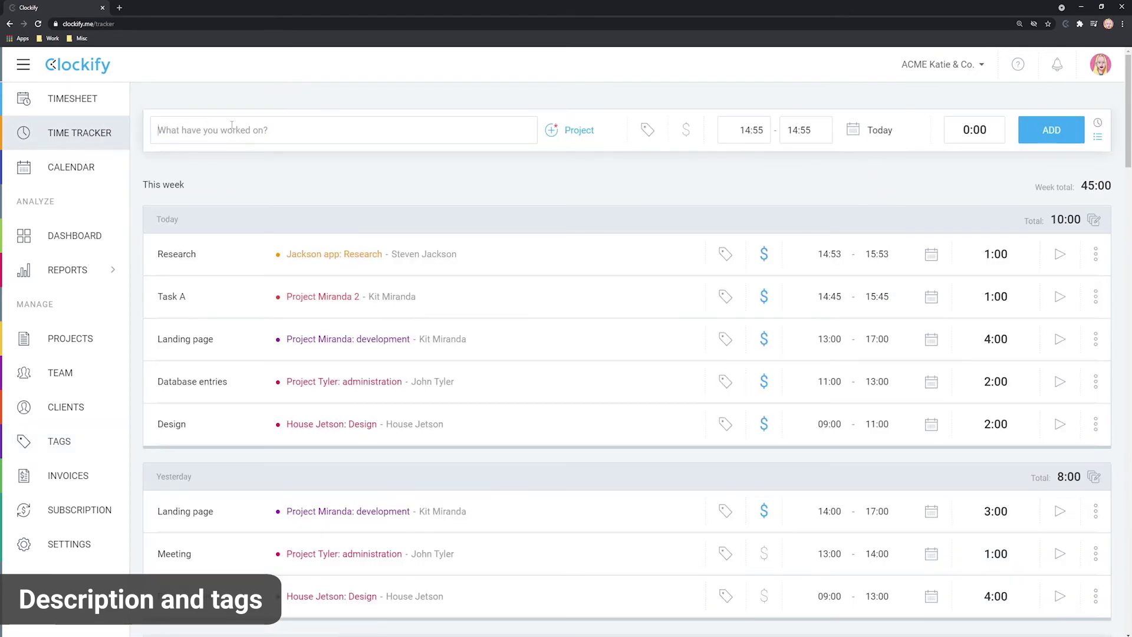
{"action": "left_click", "coordinate": [231, 126]}
{"action": "type", "text": "Meeting with client"}
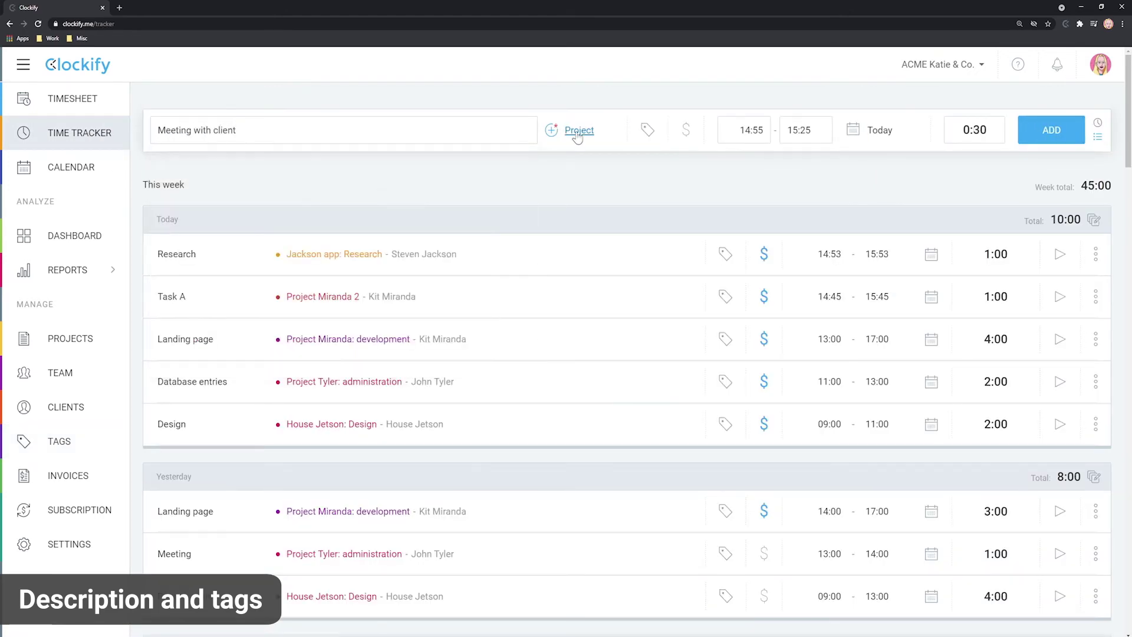
{"action": "left_click", "coordinate": [578, 131]}
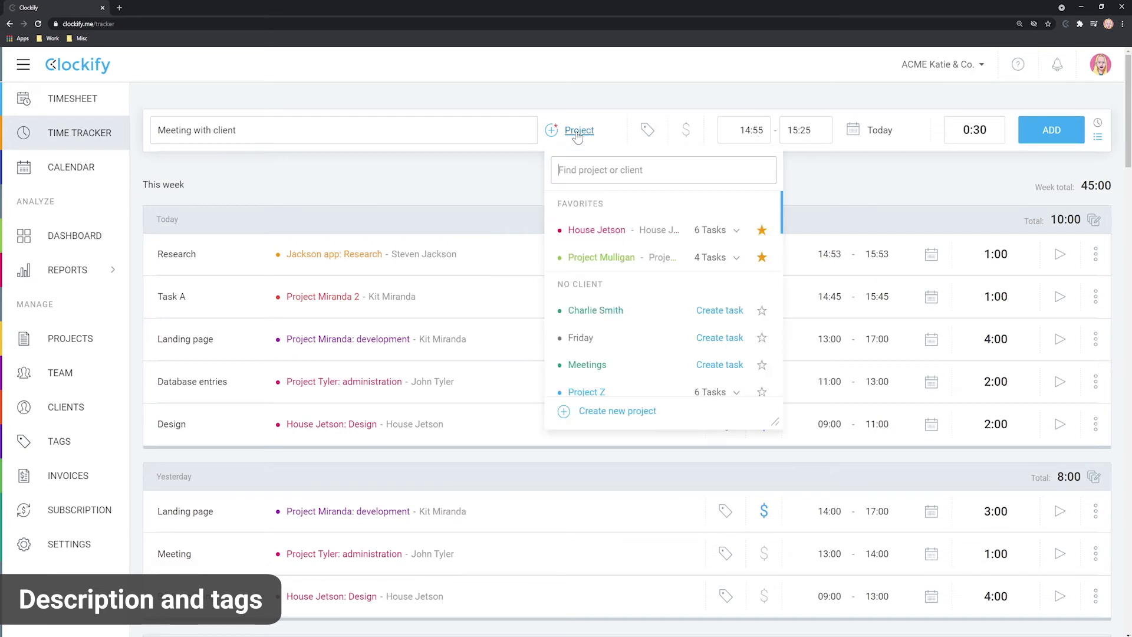
{"action": "left_click", "coordinate": [595, 367]}
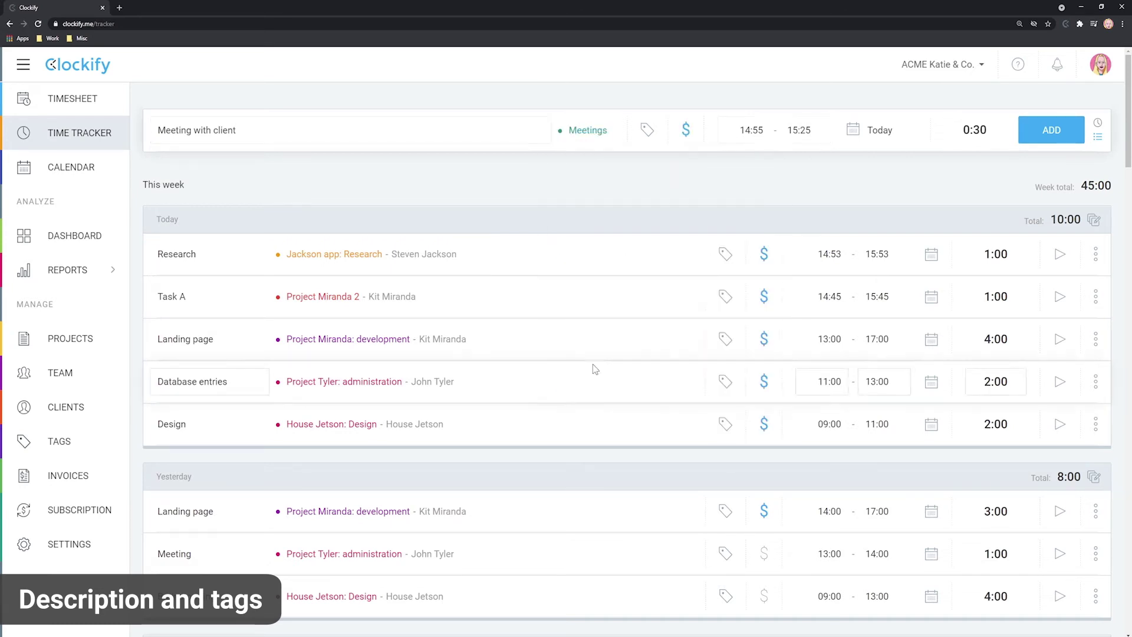
{"action": "left_click", "coordinate": [1055, 139]}
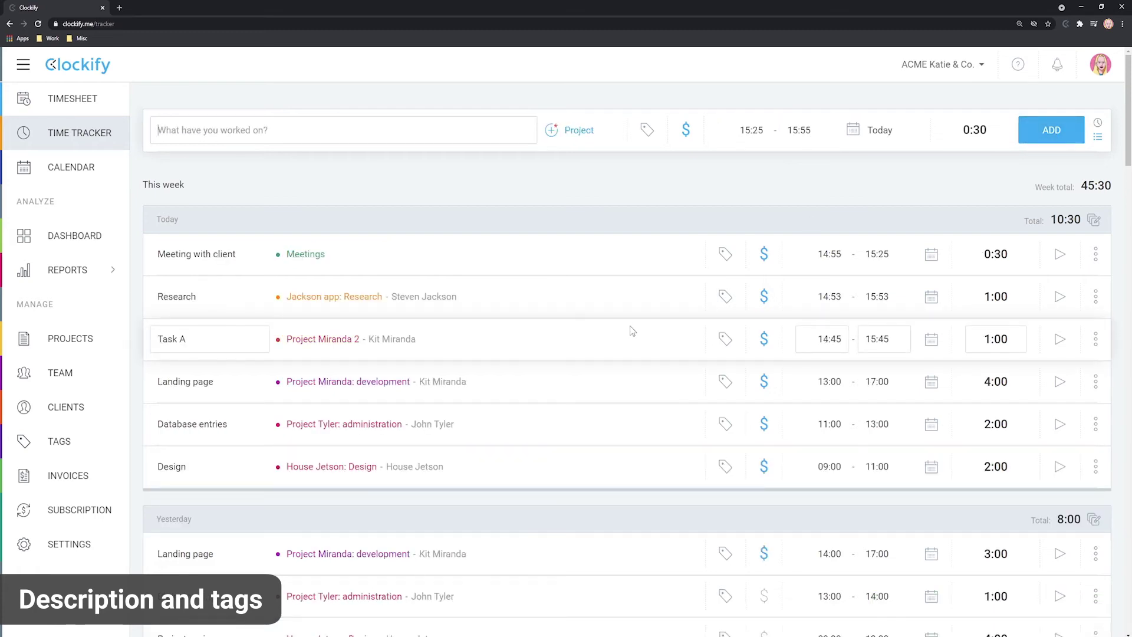
{"action": "mouse_move", "coordinate": [106, 269]}
{"action": "left_click", "coordinate": [187, 300]}
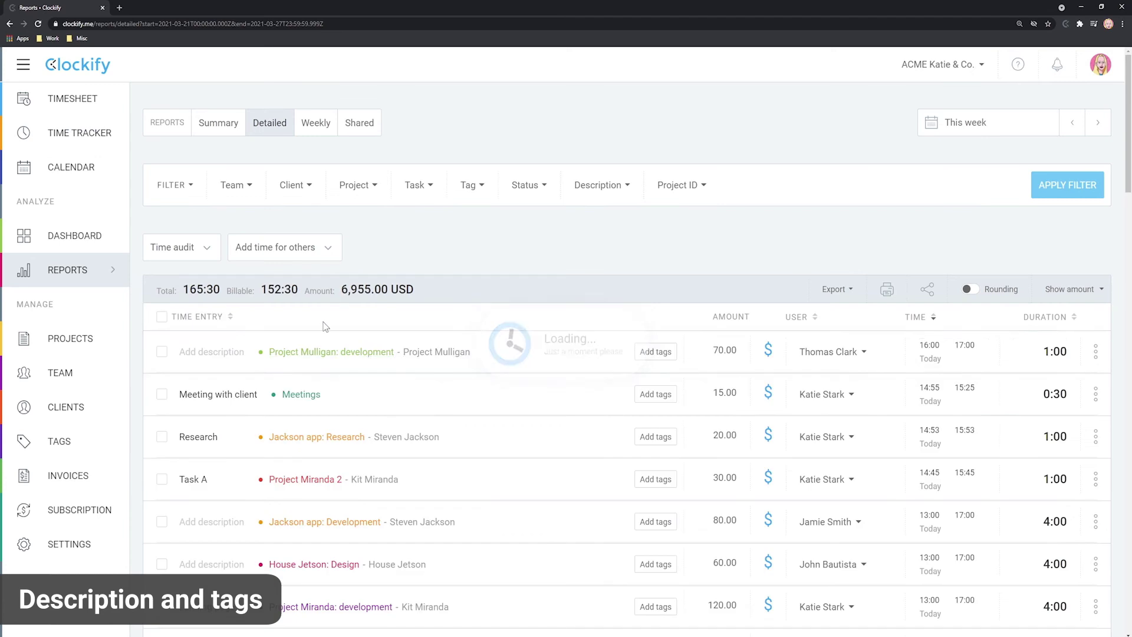
Step: Bulk-edit the three selected entries to add the invoiced tag
{"action": "left_click", "coordinate": [163, 436]}
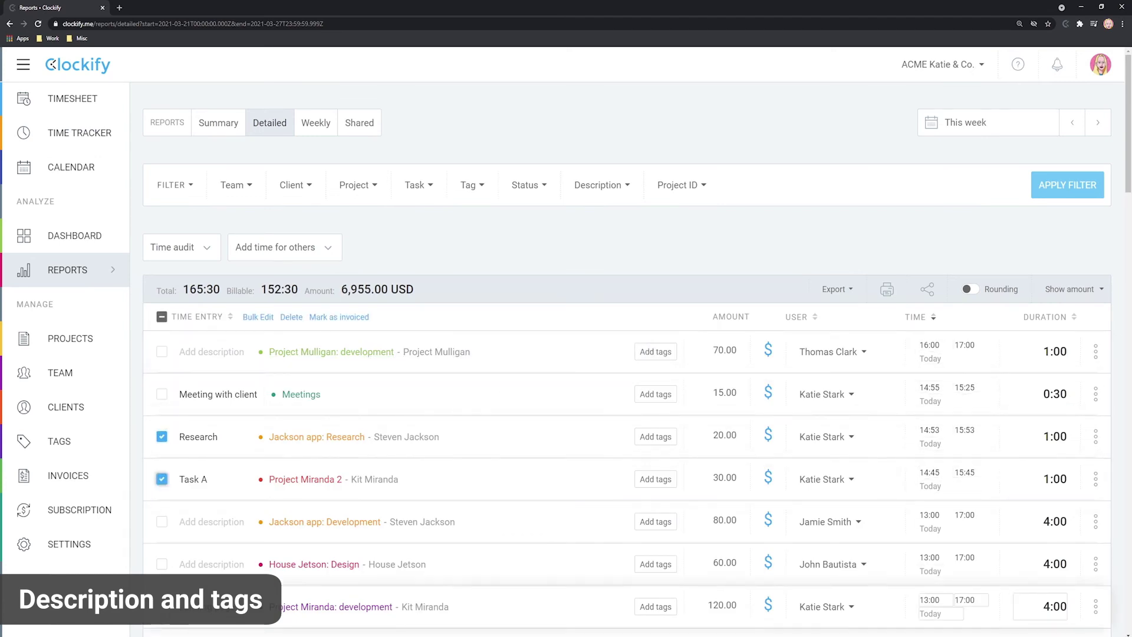
{"action": "left_click", "coordinate": [260, 317]}
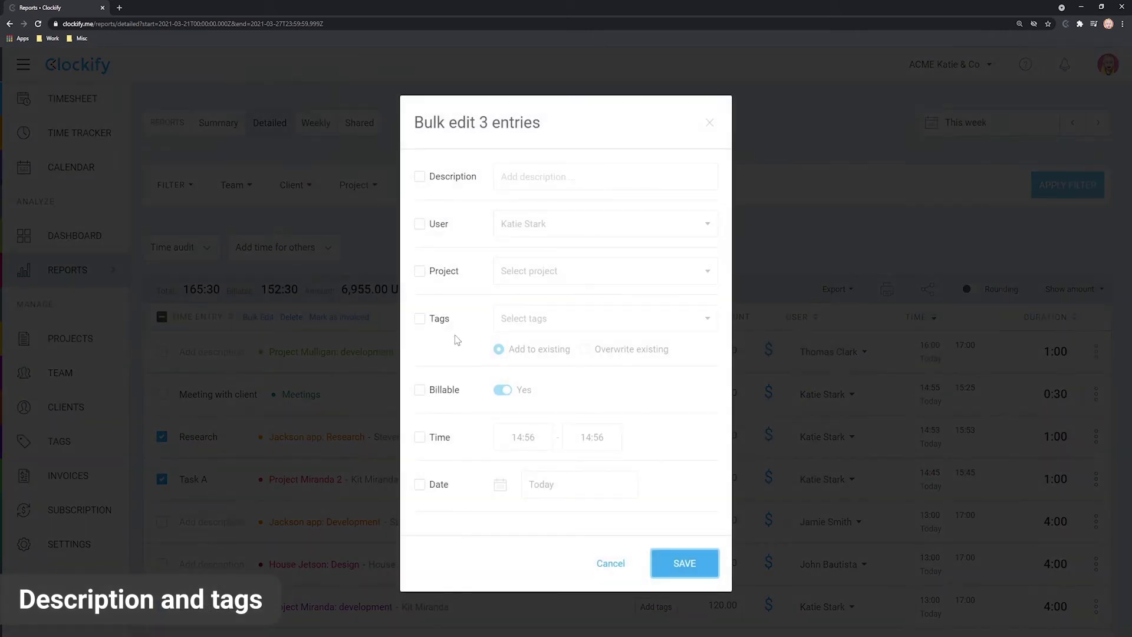
{"action": "left_click", "coordinate": [420, 319]}
{"action": "left_click", "coordinate": [510, 617]}
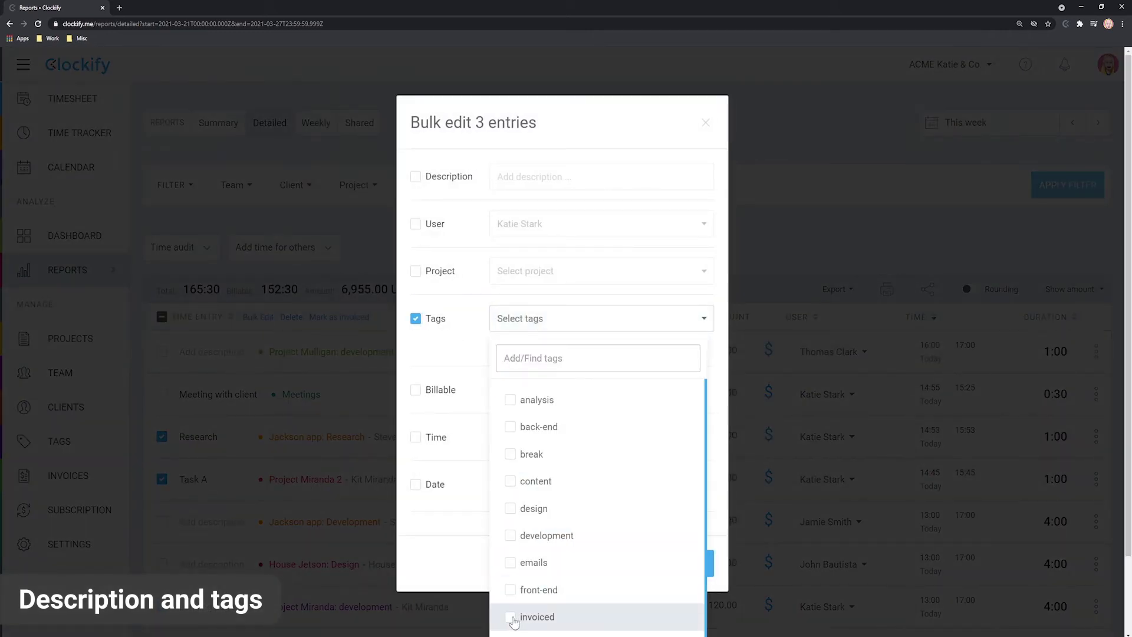
{"action": "left_click", "coordinate": [634, 277]}
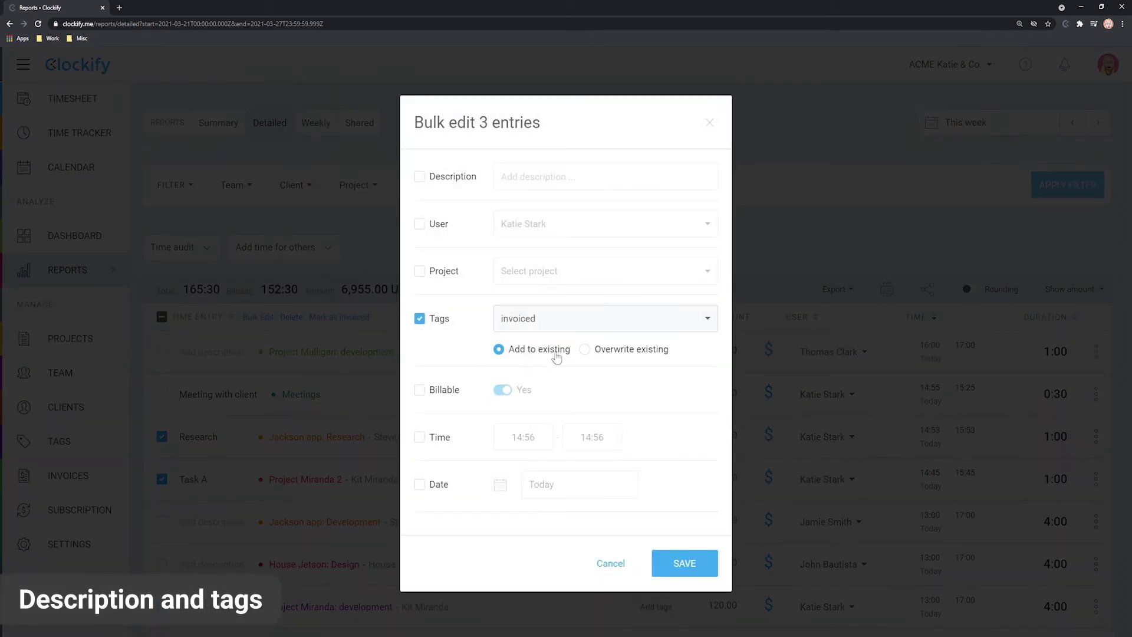
{"action": "left_click", "coordinate": [686, 558]}
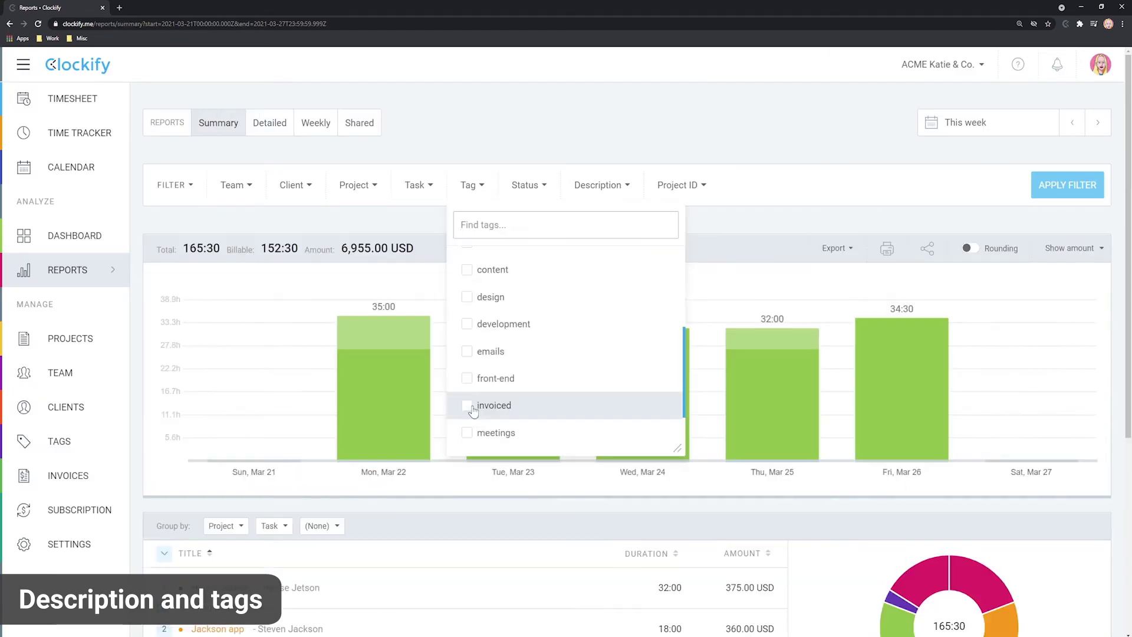
Step: Filter the summary report by the invoiced tag
{"action": "left_click", "coordinate": [470, 407]}
{"action": "left_click", "coordinate": [766, 187]}
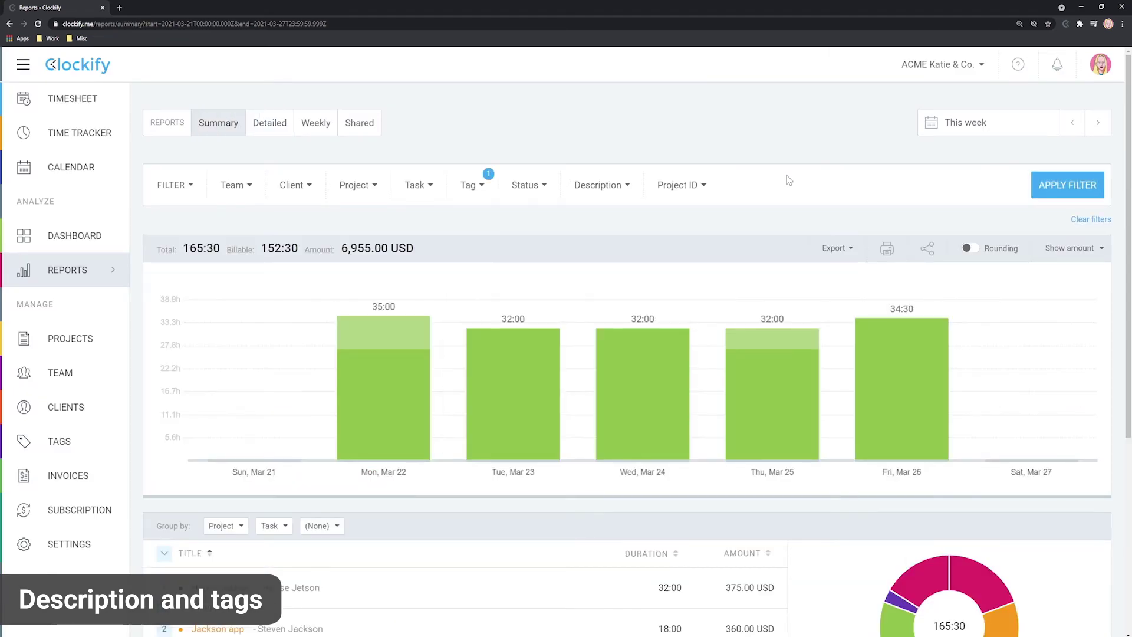
{"action": "left_click", "coordinate": [1071, 186]}
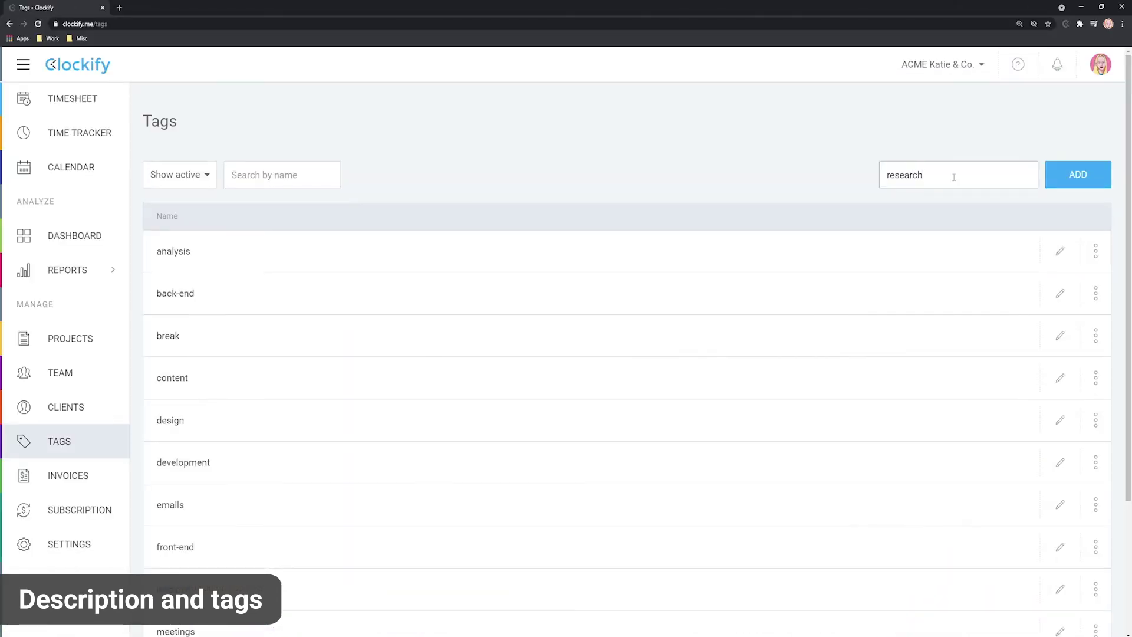
Step: Create the research tag and start tagging a new time entry with it
{"action": "left_click", "coordinate": [1075, 174]}
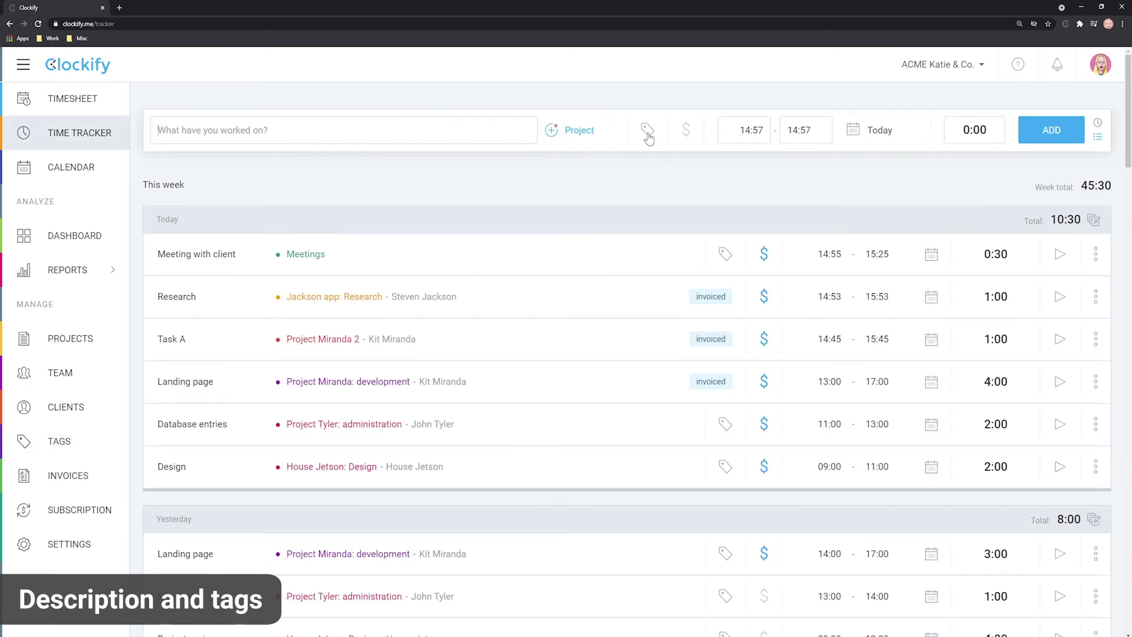
{"action": "left_click", "coordinate": [648, 135]}
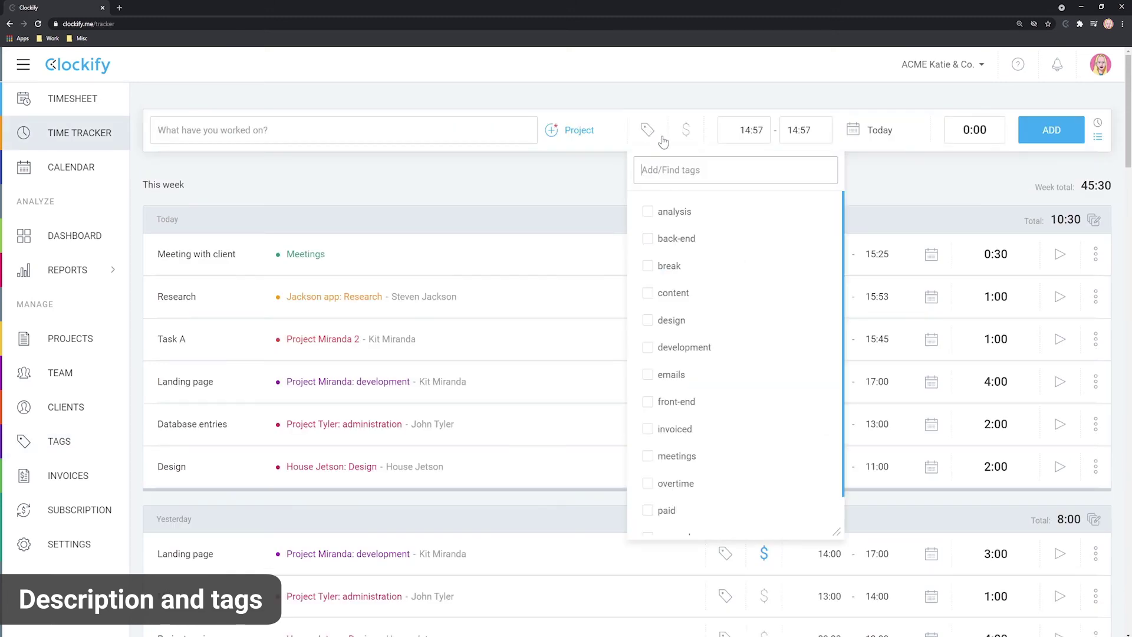
{"action": "type", "text": "R&"}
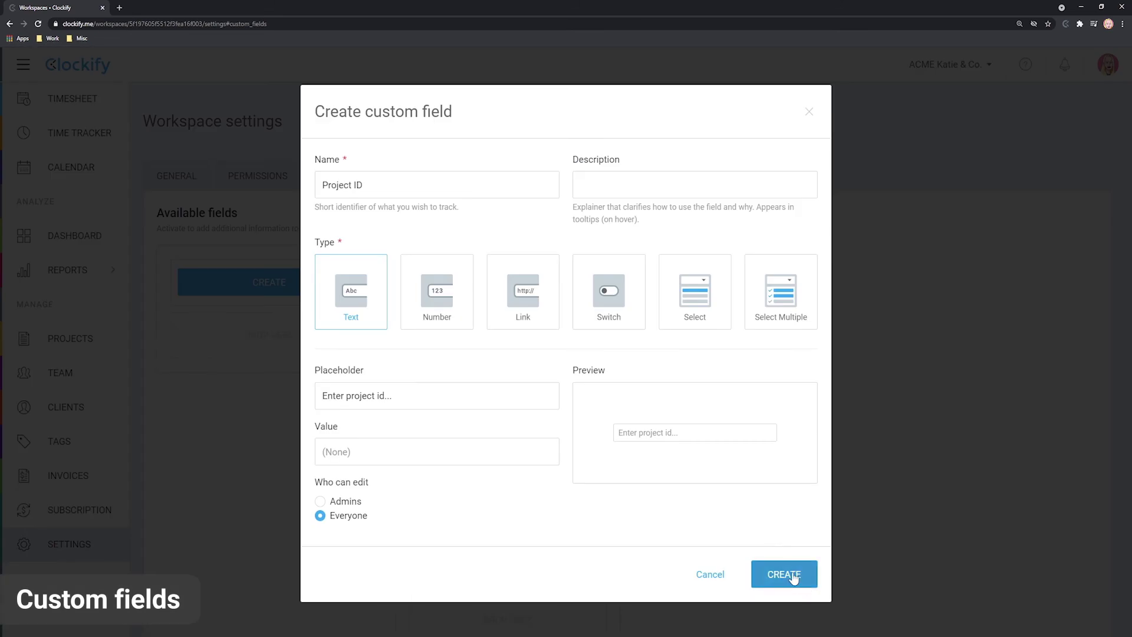
Step: Create the Project ID custom field, make it a visible active field, and check Project Miranda 2's settings
{"action": "left_click", "coordinate": [792, 577]}
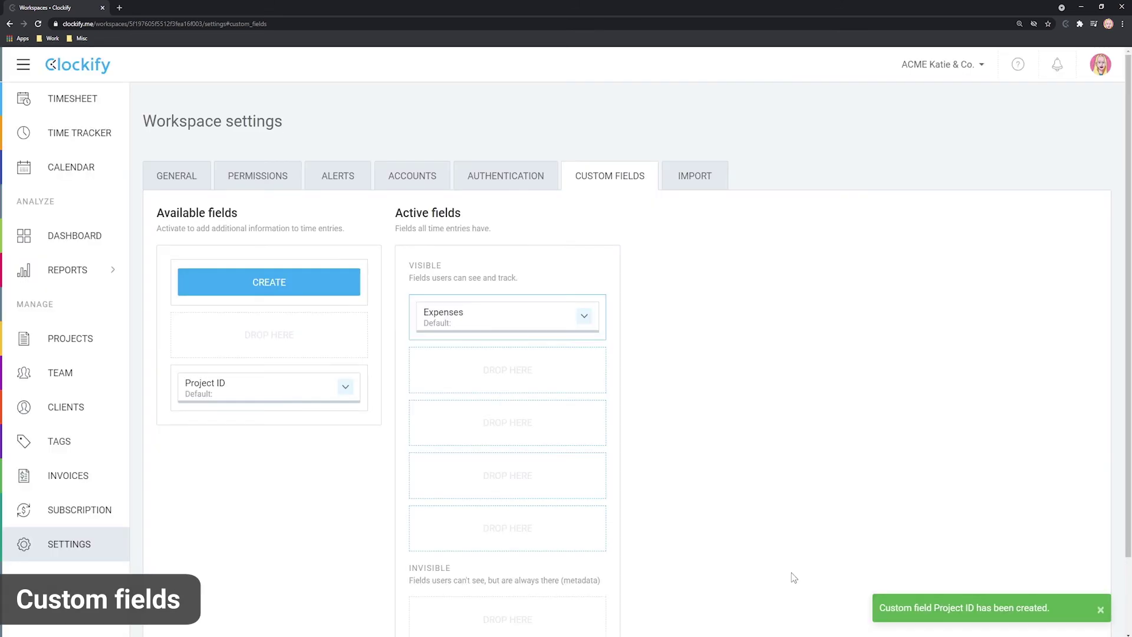
{"action": "left_click_drag", "start_coordinate": [234, 391], "coordinate": [475, 379]}
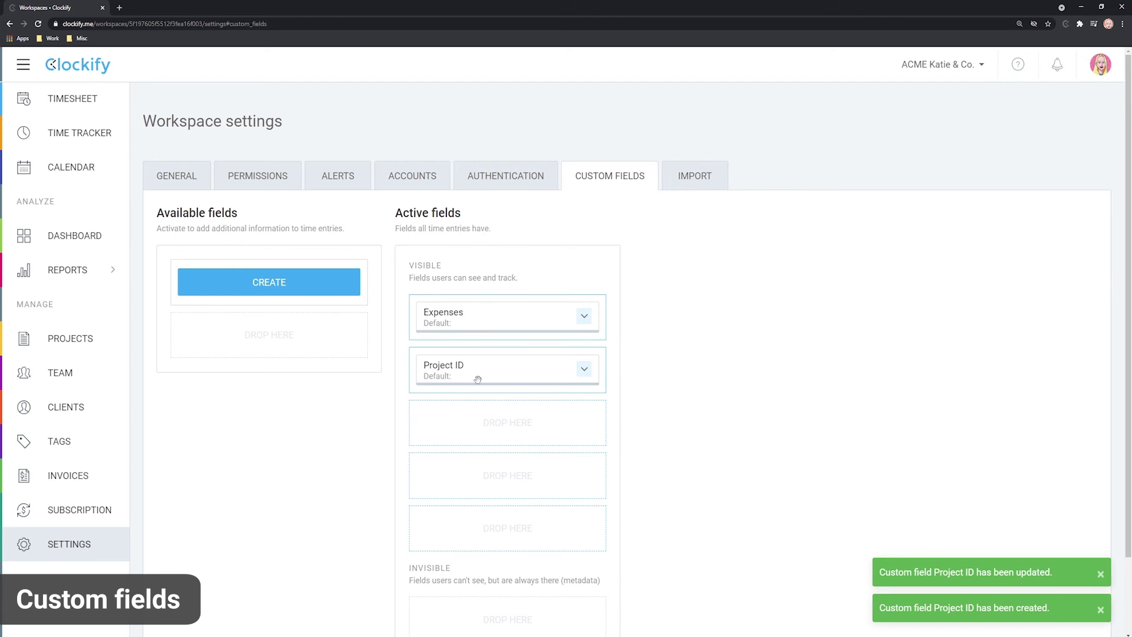
{"action": "left_click", "coordinate": [82, 140]}
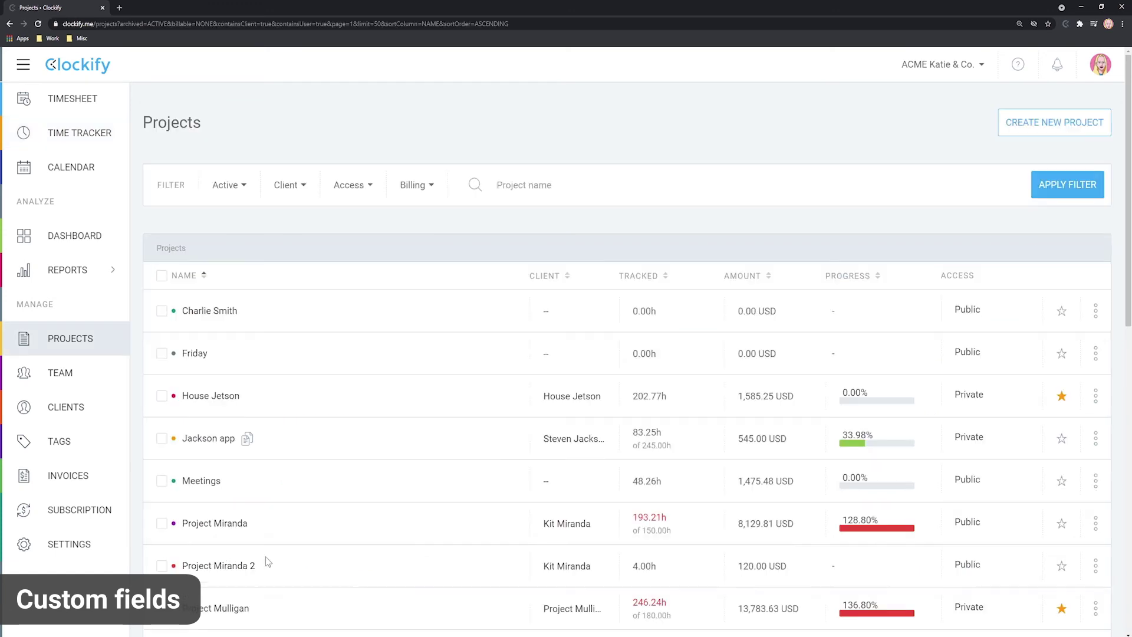
{"action": "left_click", "coordinate": [230, 561]}
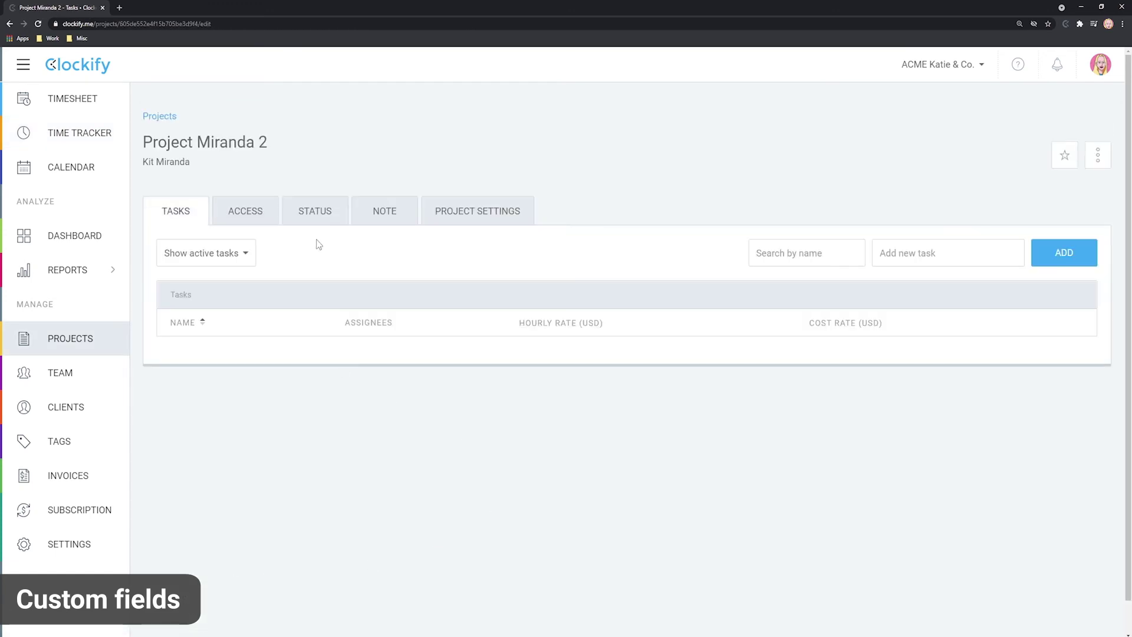
{"action": "left_click", "coordinate": [466, 219]}
{"action": "scroll", "coordinate": [479, 441], "scroll_direction": "down", "scroll_amount": 8}
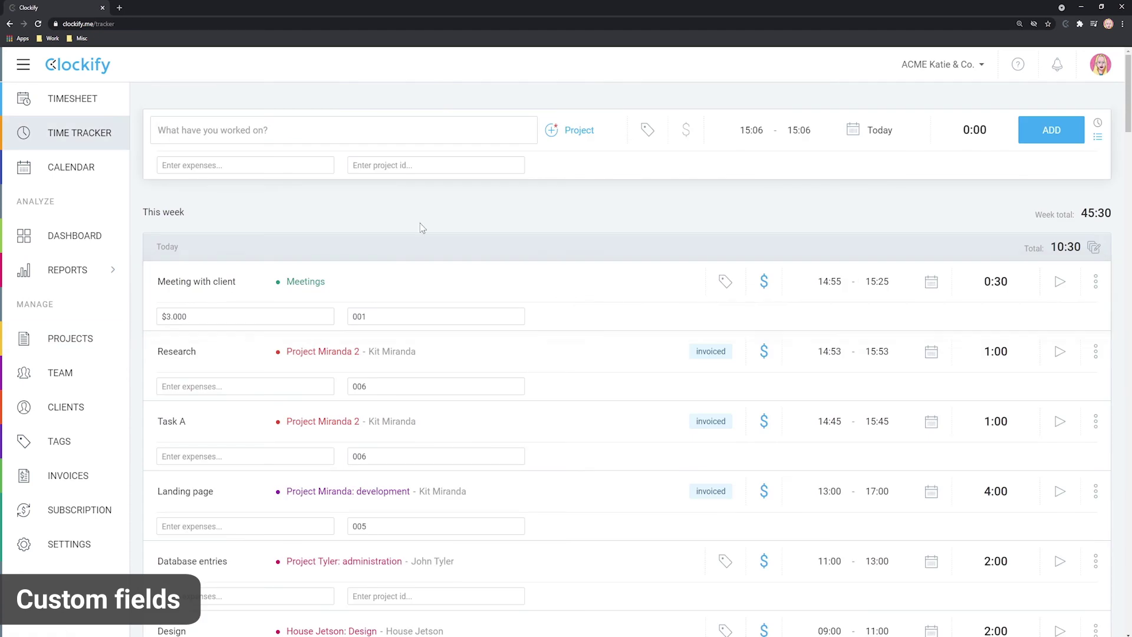
Step: Filter the Detailed report by Project ID 005 (three entries, 9:00) and export it as Excel
{"action": "mouse_move", "coordinate": [118, 270]}
{"action": "left_click", "coordinate": [170, 299]}
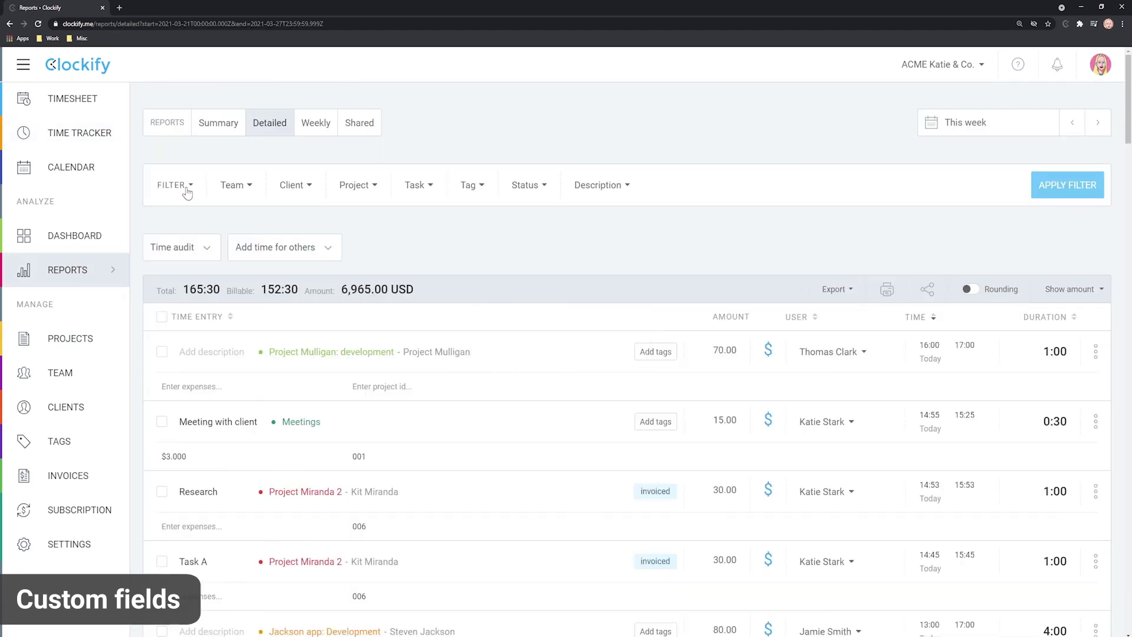
{"action": "left_click", "coordinate": [184, 187]}
{"action": "scroll", "coordinate": [177, 354], "scroll_direction": "down", "scroll_amount": 2}
{"action": "left_click", "coordinate": [169, 403]}
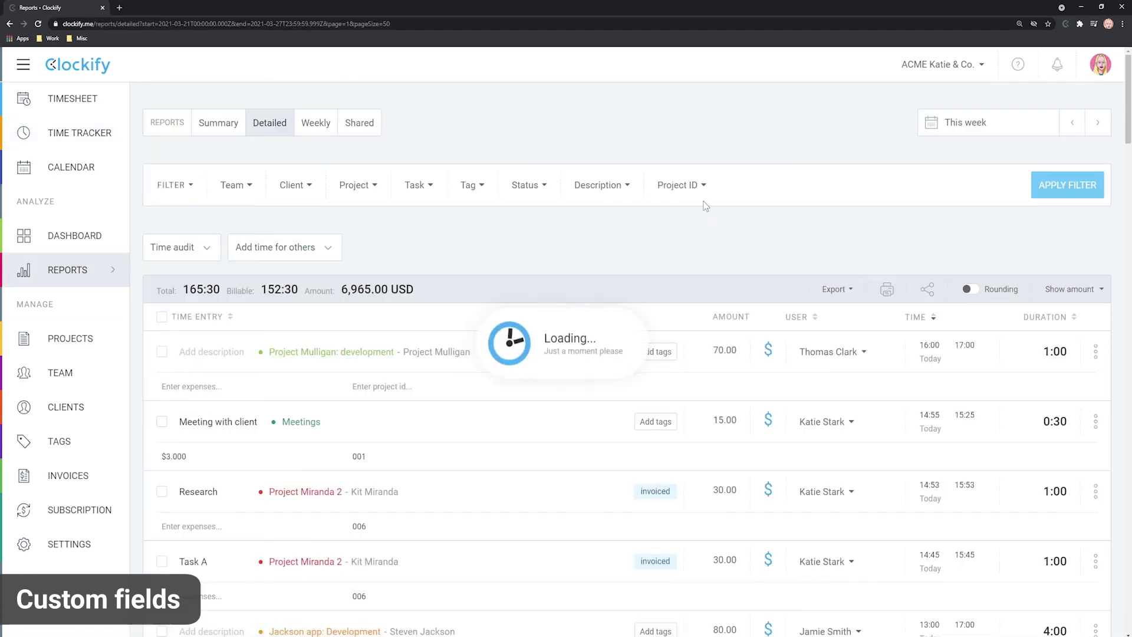
{"action": "left_click", "coordinate": [701, 202]}
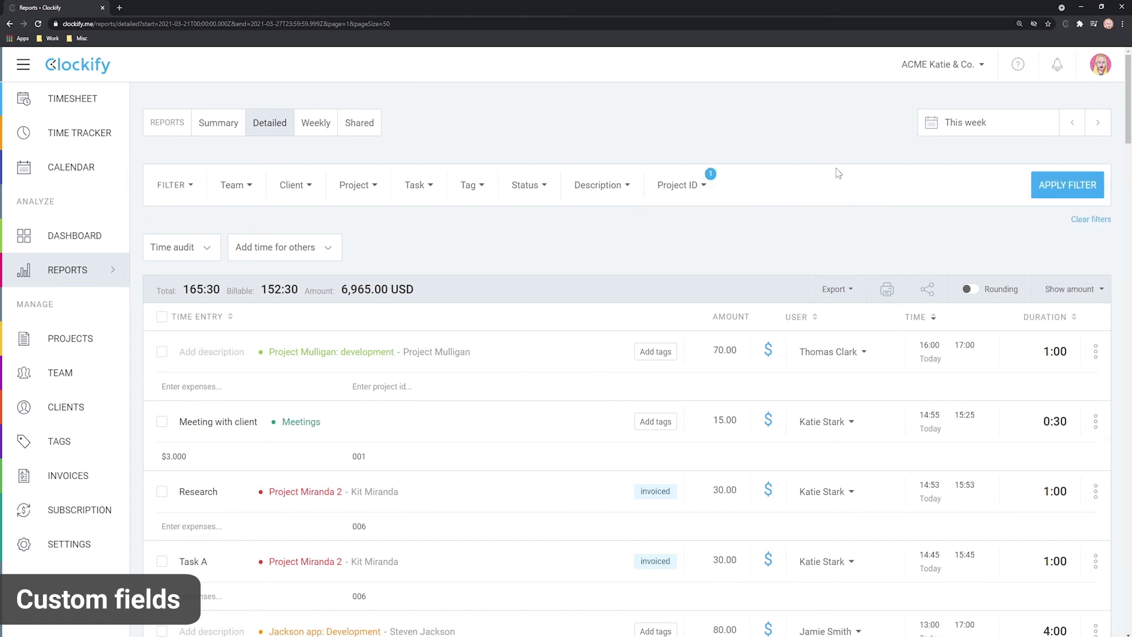
{"action": "left_click", "coordinate": [1052, 184]}
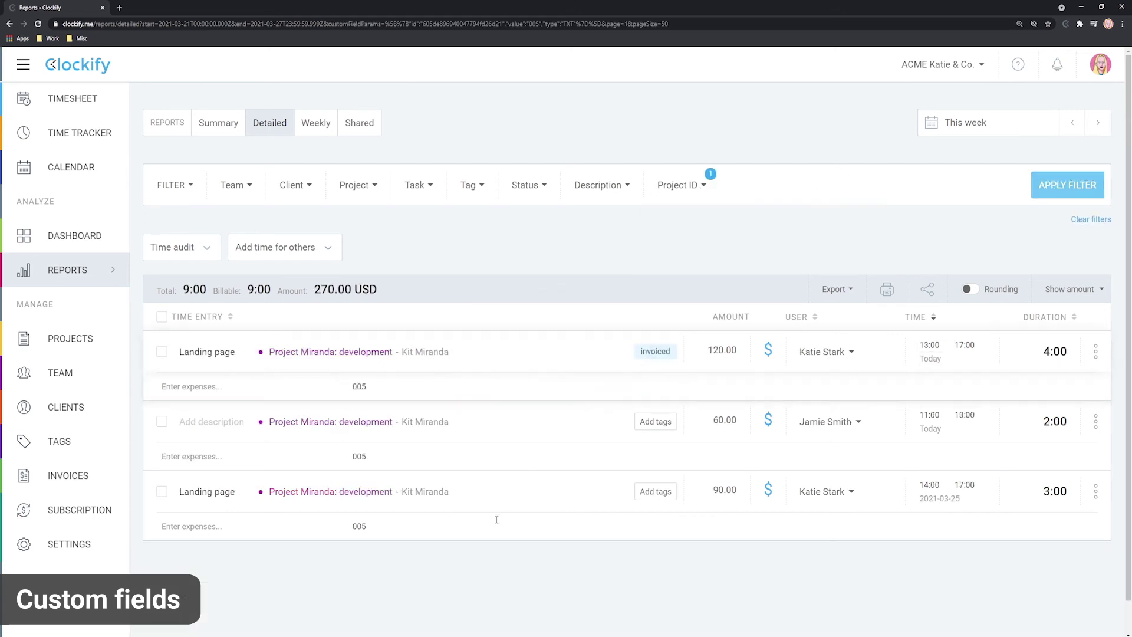
{"action": "left_click", "coordinate": [849, 292]}
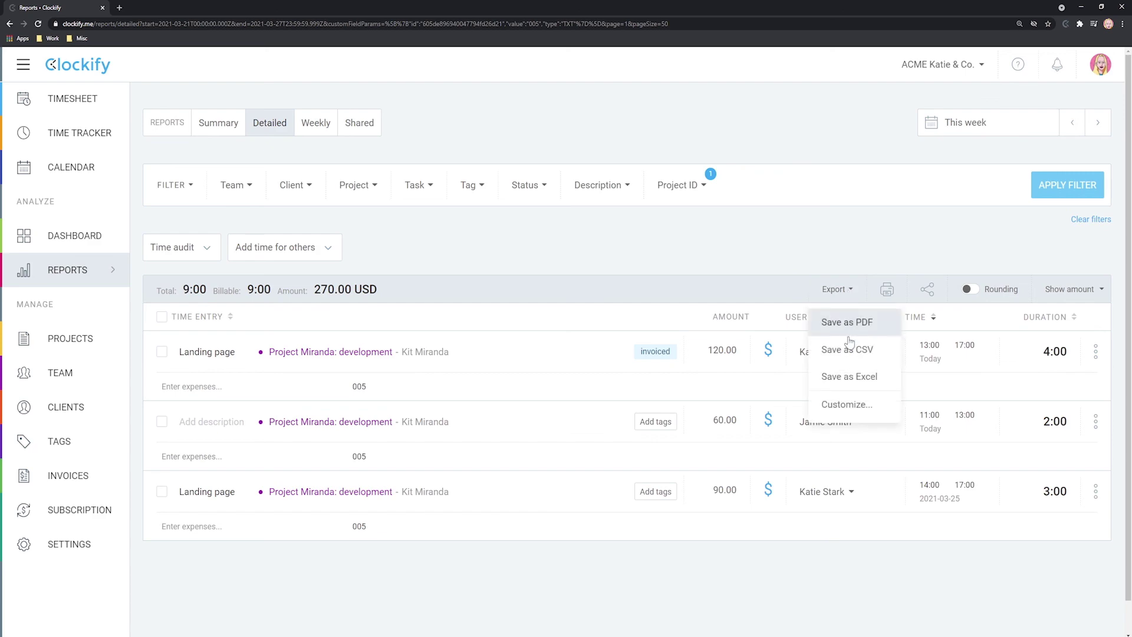
{"action": "left_click", "coordinate": [849, 376]}
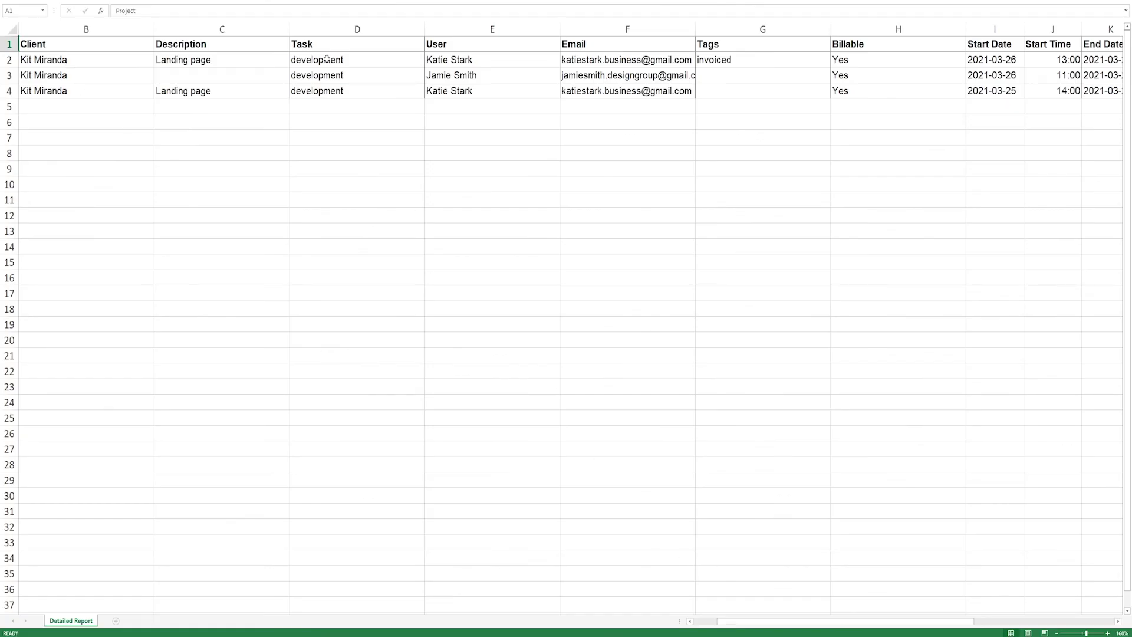